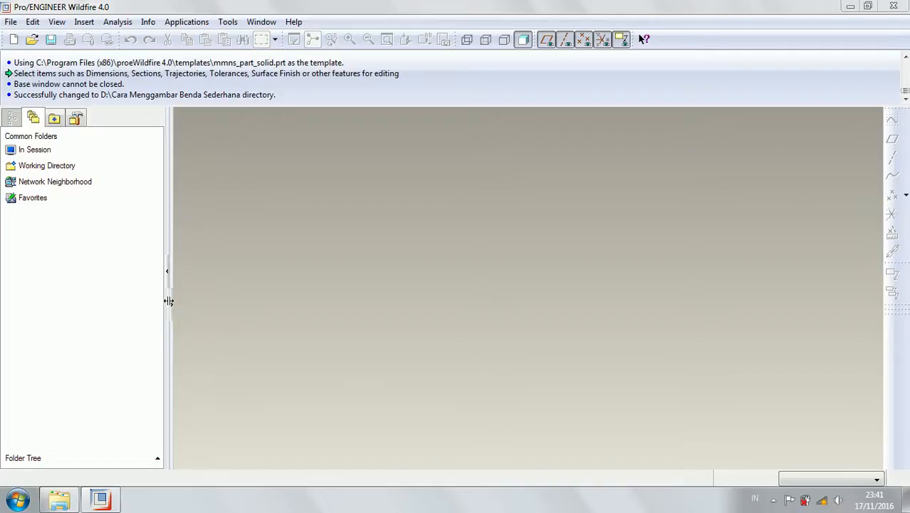
Create a new solid part named gear_basic, using the mmns_part_solid template instead of the default one.
click(14, 40)
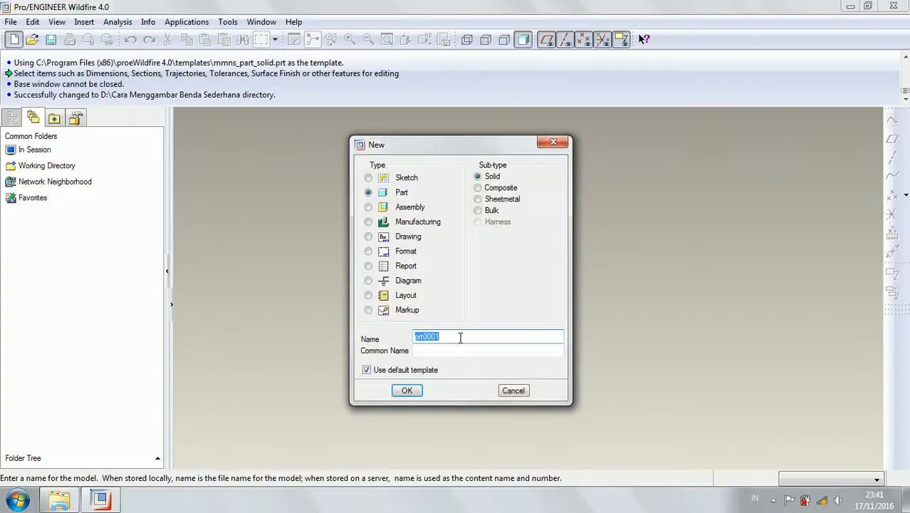
text(gear)
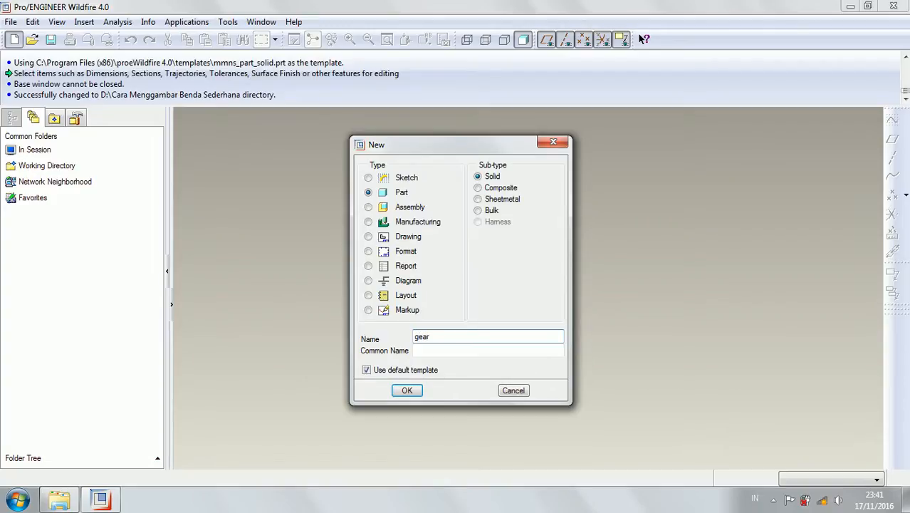
text(_basic)
click(385, 370)
click(397, 391)
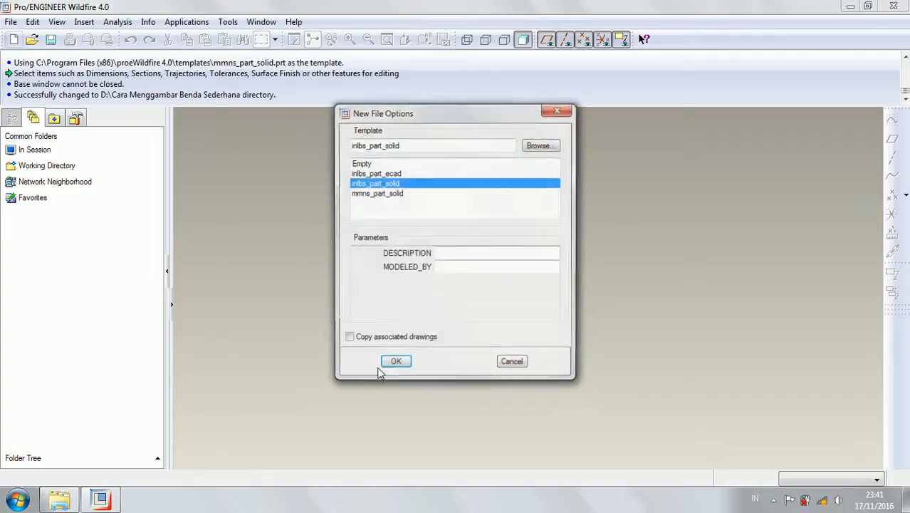
click(376, 193)
click(392, 363)
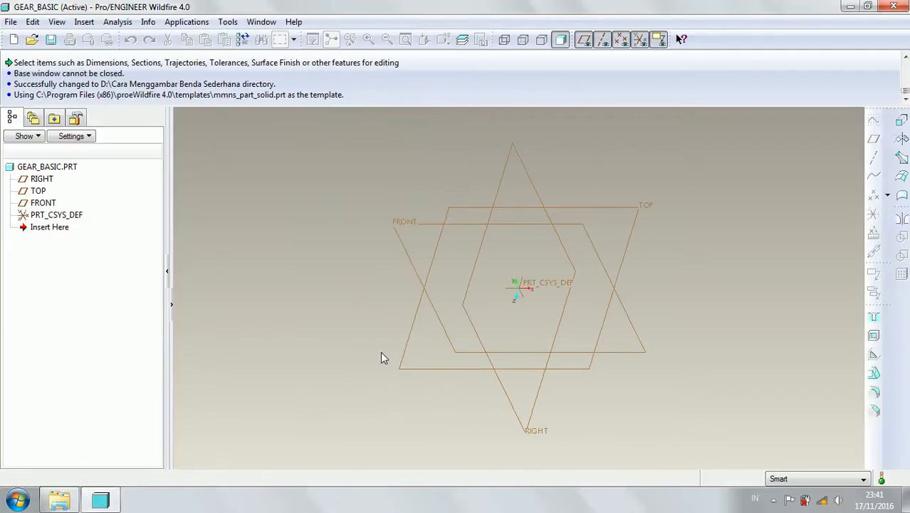
Start an Extrude feature with an internal sketch on the FRONT datum plane, oriented by the RIGHT plane facing right.
click(900, 123)
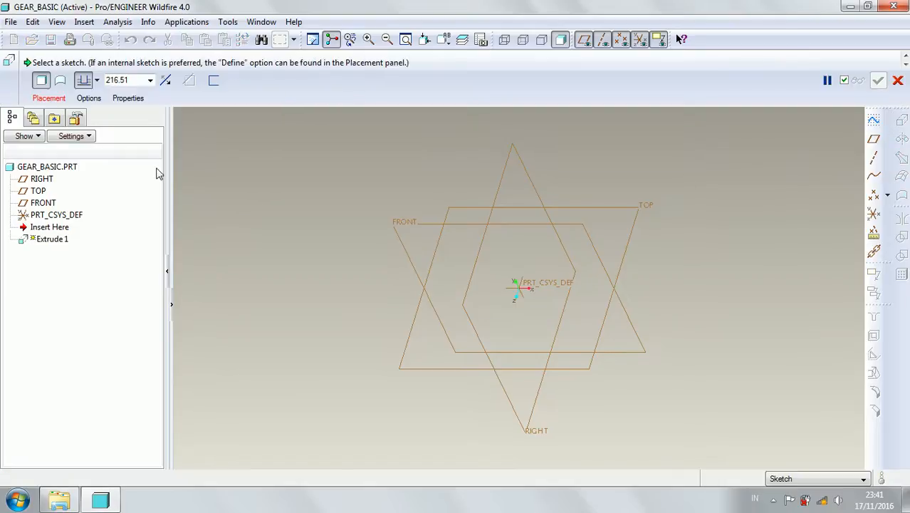
click(57, 100)
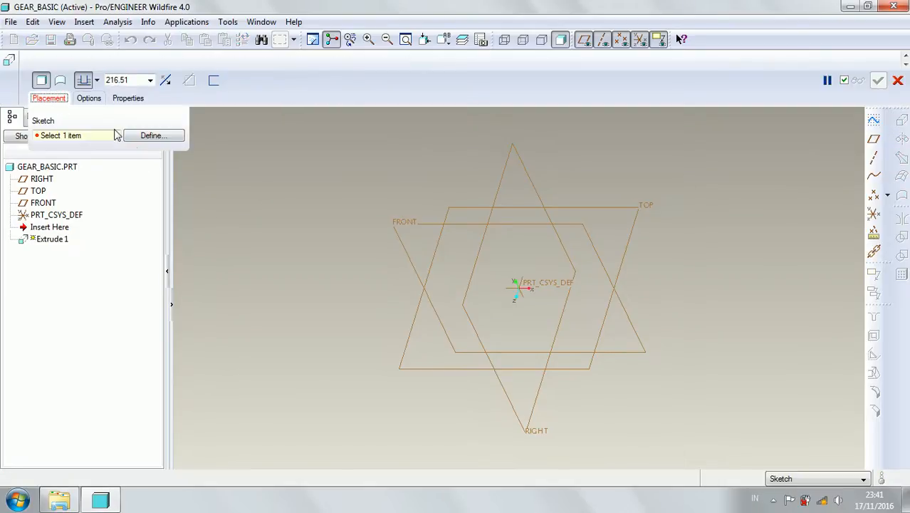
click(148, 136)
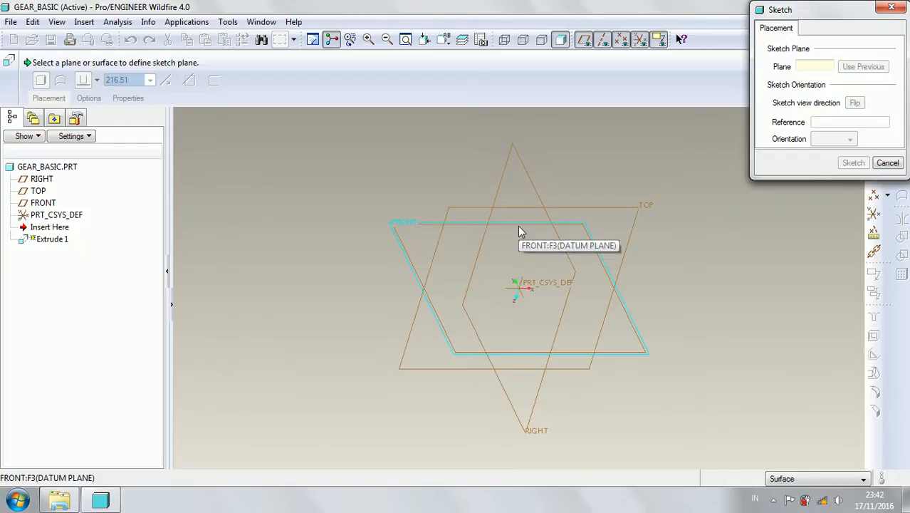
click(519, 232)
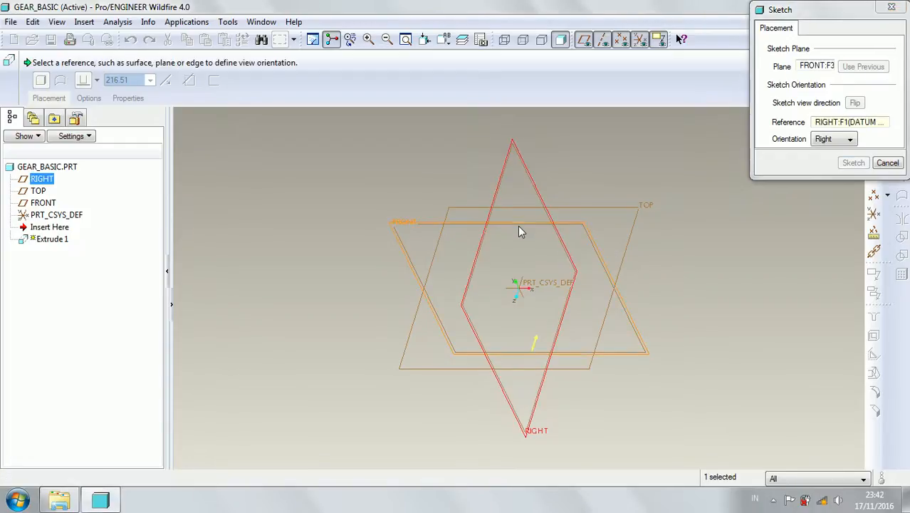
click(853, 163)
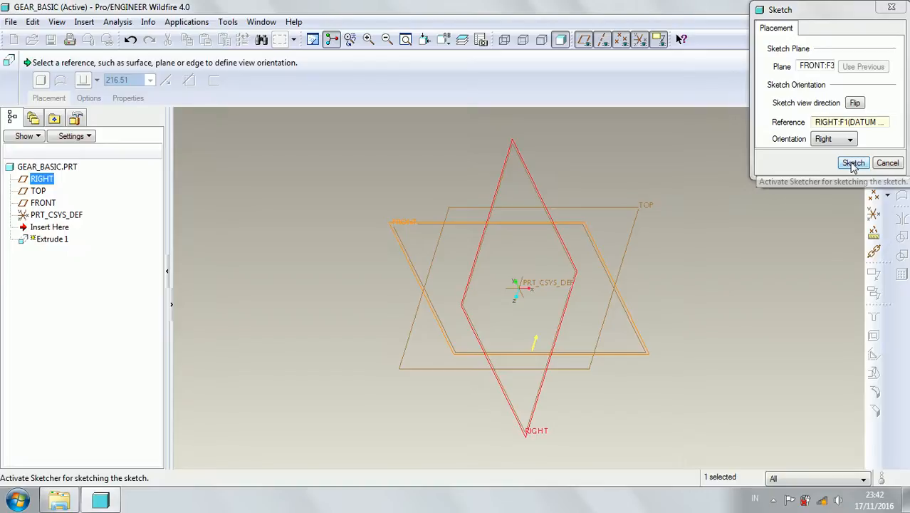
Sketch a circle centred on the origin, set its diameter to 200, and finish the sketch.
click(865, 176)
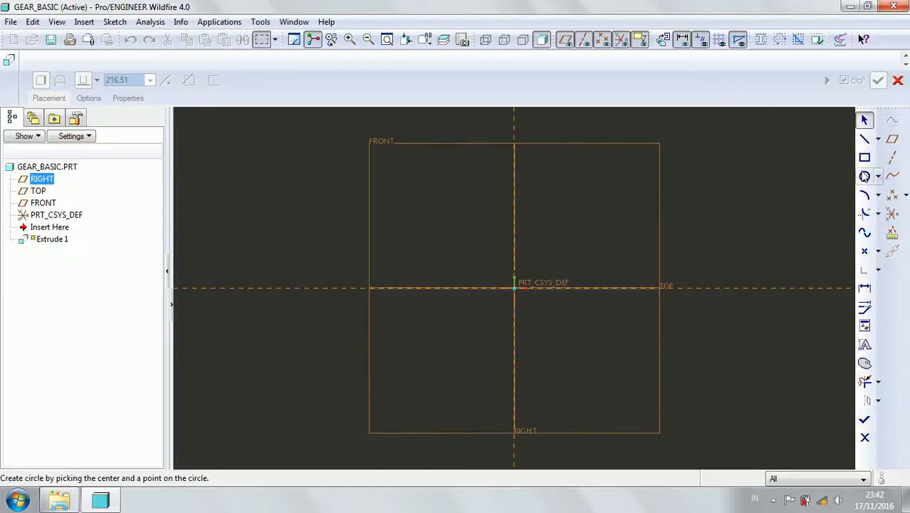
click(514, 289)
click(463, 204)
middle_click(423, 173)
double_click(401, 196)
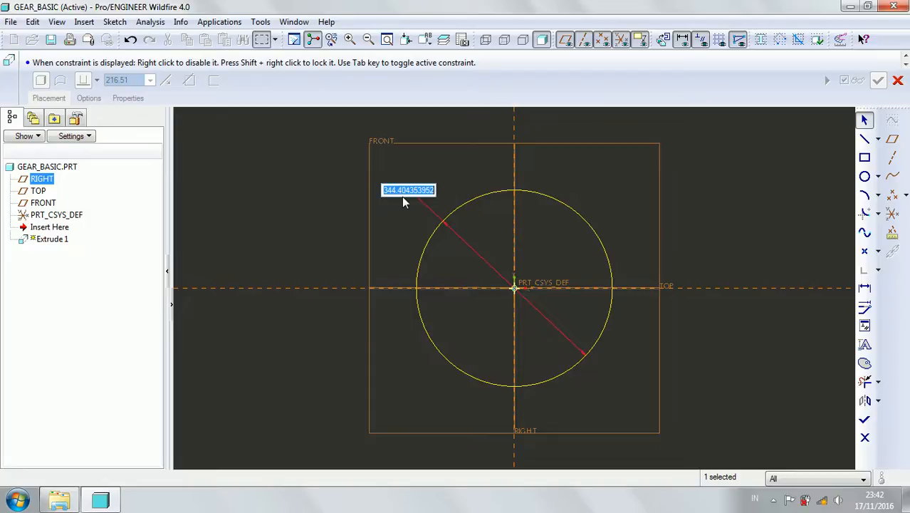
text(200)
key(Return)
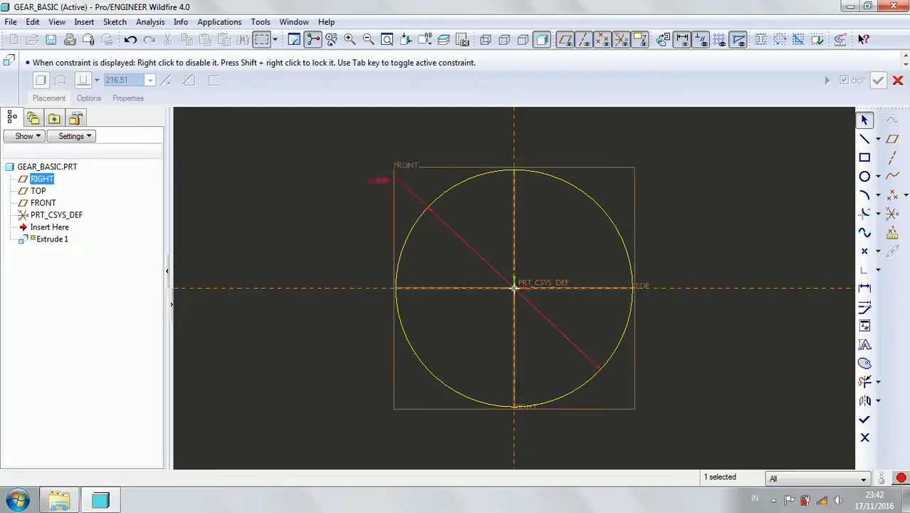
click(864, 420)
Extrude the circle symmetrically on both sides of the sketch plane with a total depth of 30.
middle_drag(679, 266, 557, 285)
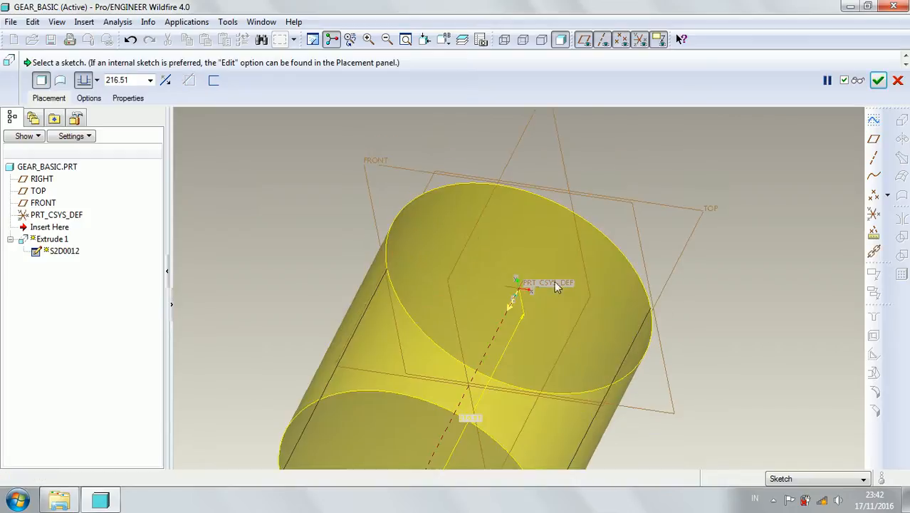
click(95, 80)
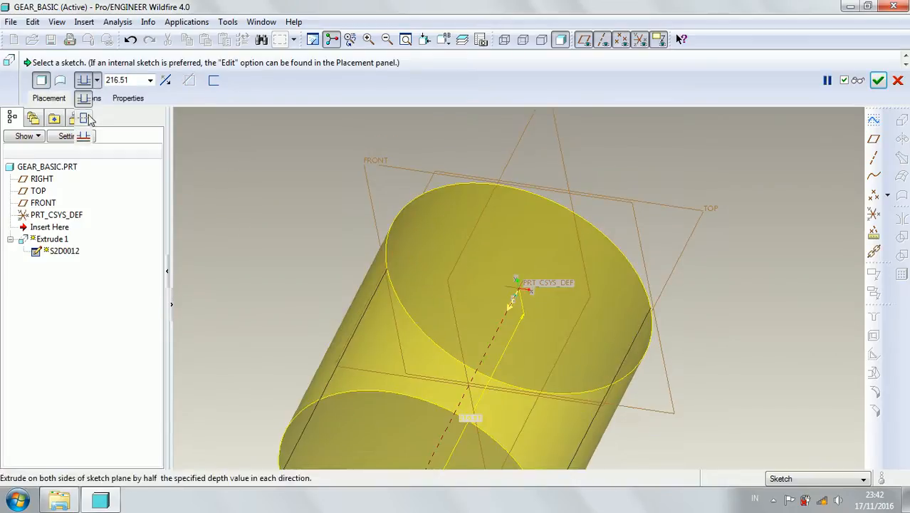
click(89, 119)
click(132, 81)
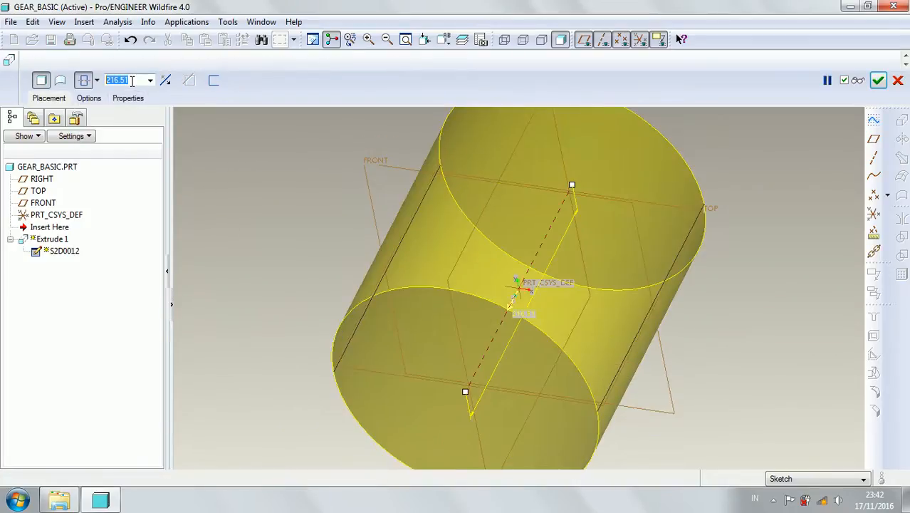
text(30)
key(Return)
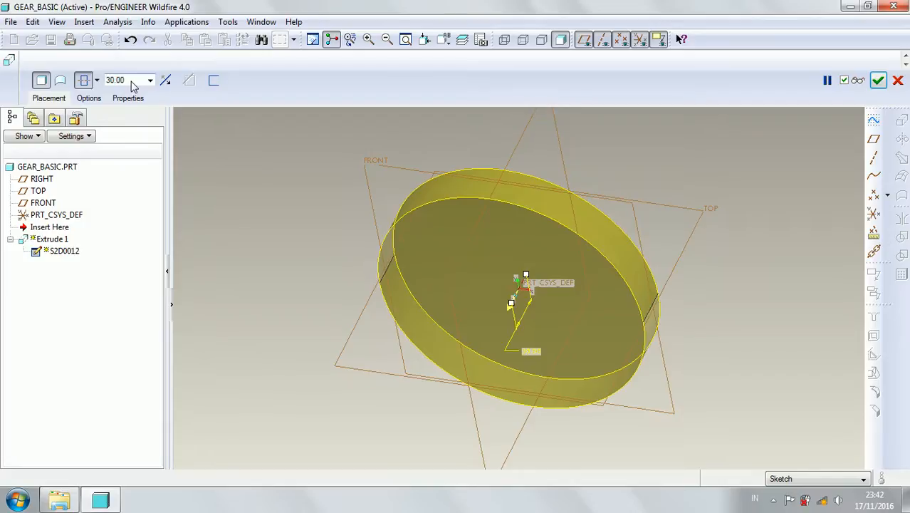
click(877, 82)
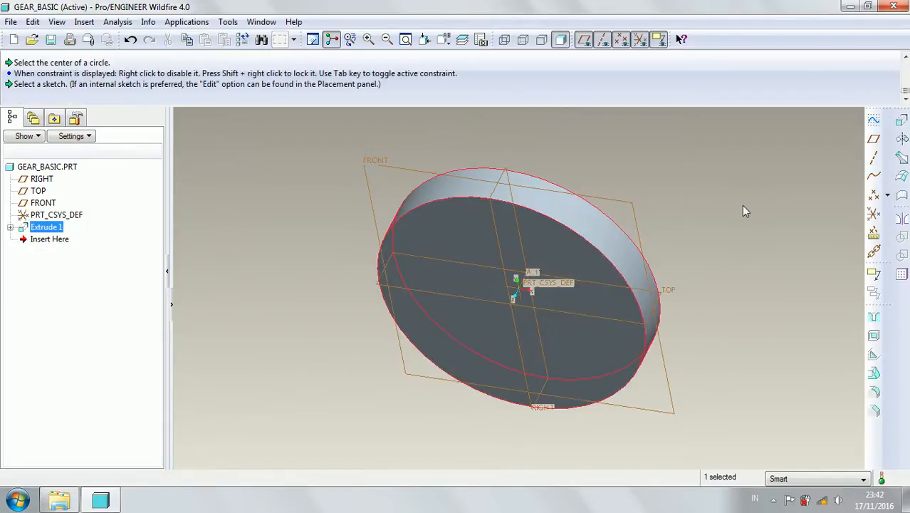
Edit the disc extrusion's depth dimension to 20 and regenerate the model.
middle_drag(740, 203, 740, 203)
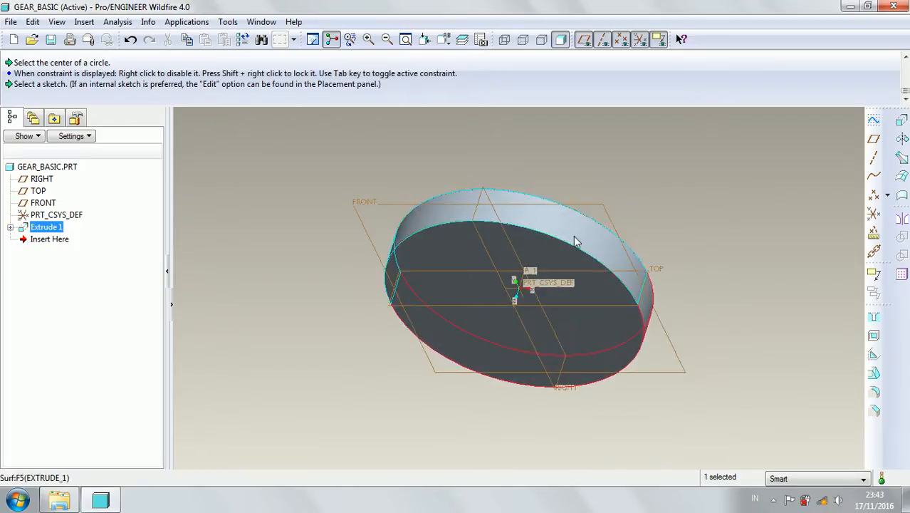
right_click(46, 229)
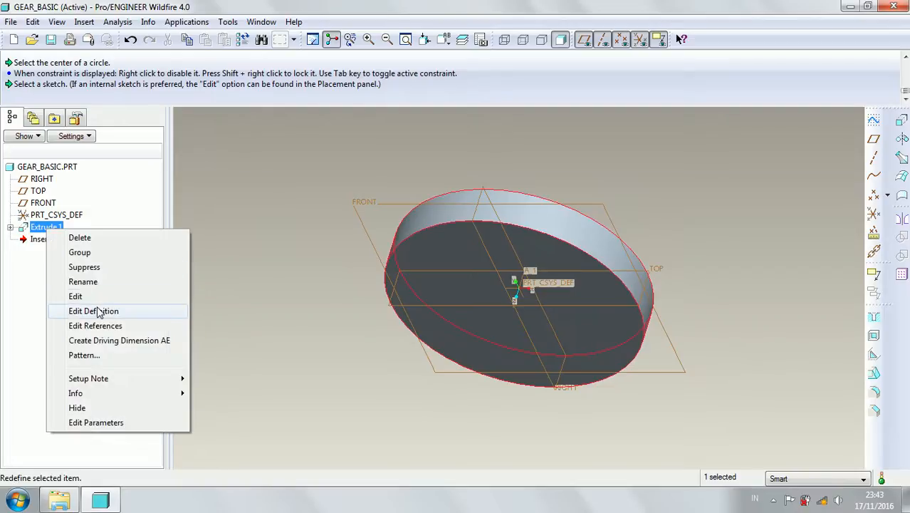
click(93, 300)
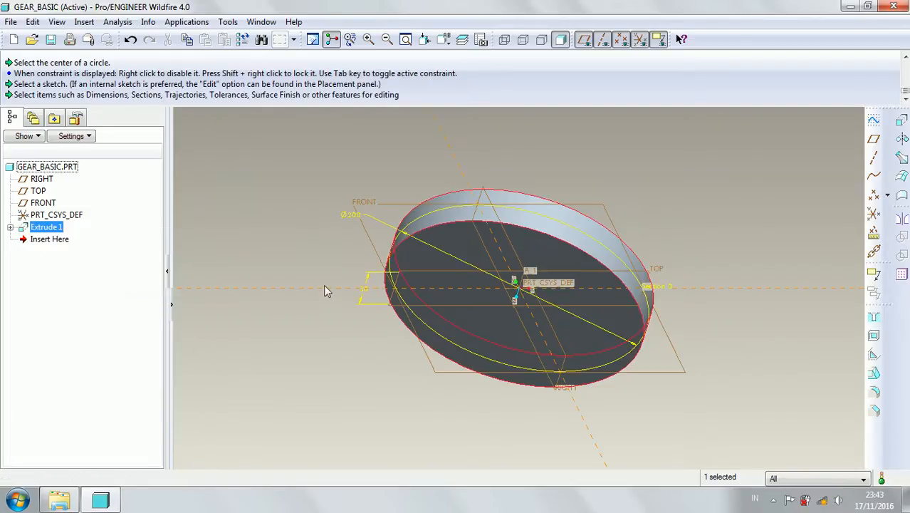
double_click(362, 290)
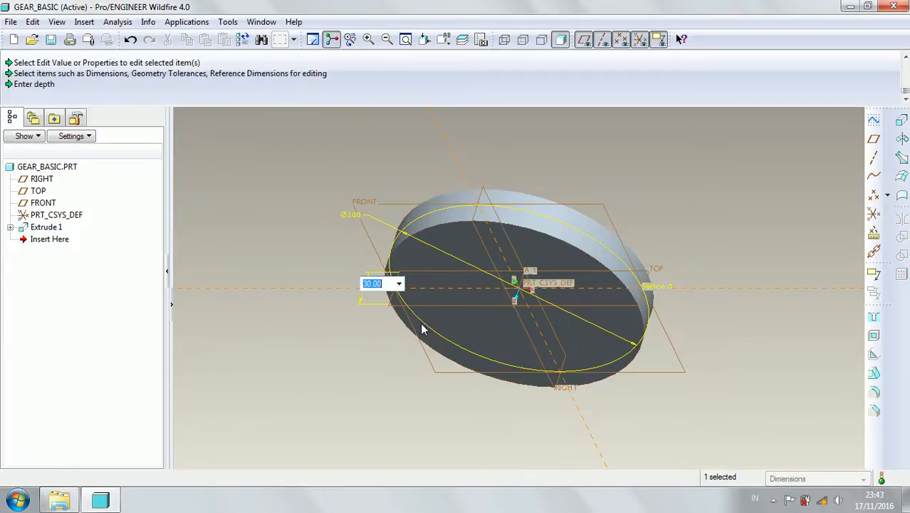
text(20)
key(Return)
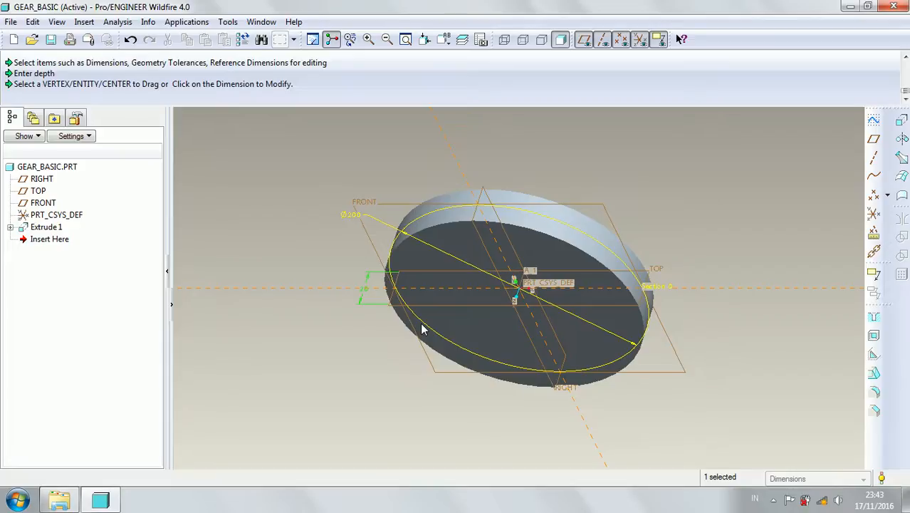
key(ctrl+g)
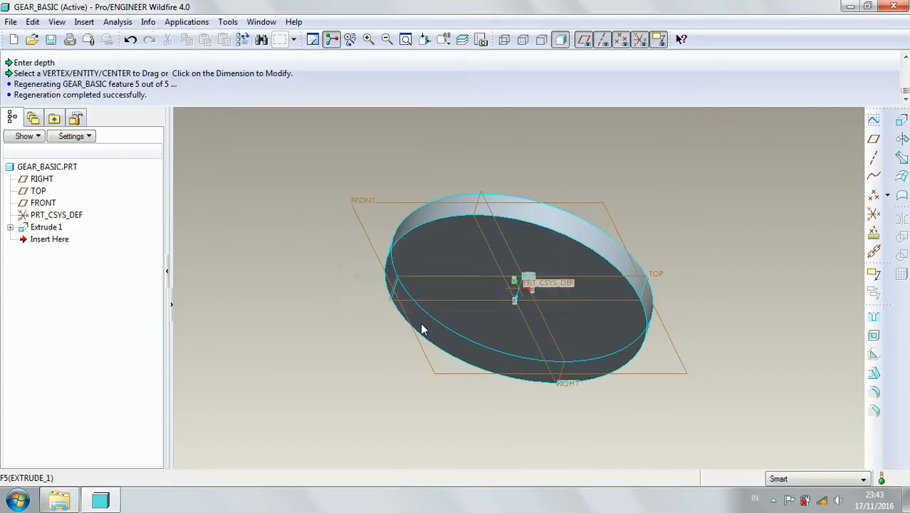
Start a second Extrude feature with an internal sketch on the FRONT datum plane, using the RIGHT plane as orientation reference.
middle_drag(532, 209, 557, 198)
middle_drag(663, 207, 618, 185)
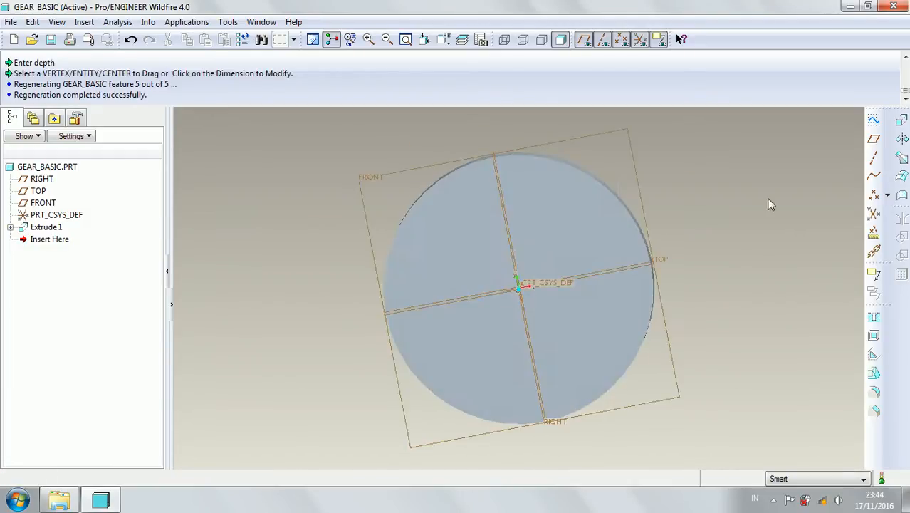
middle_drag(753, 223, 741, 225)
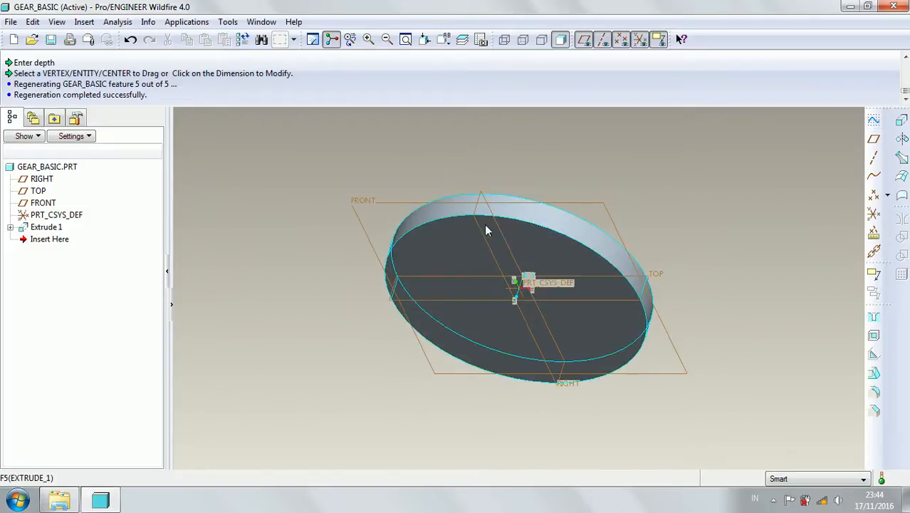
click(901, 126)
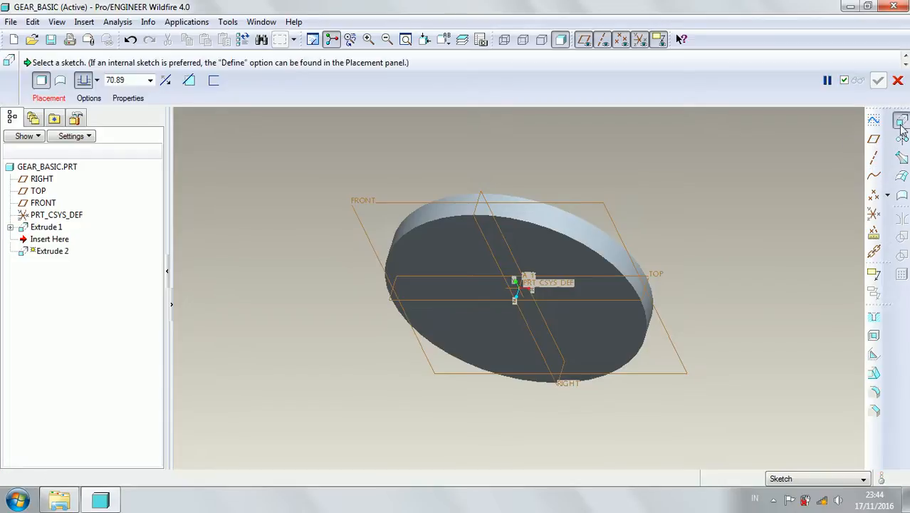
click(64, 99)
click(161, 136)
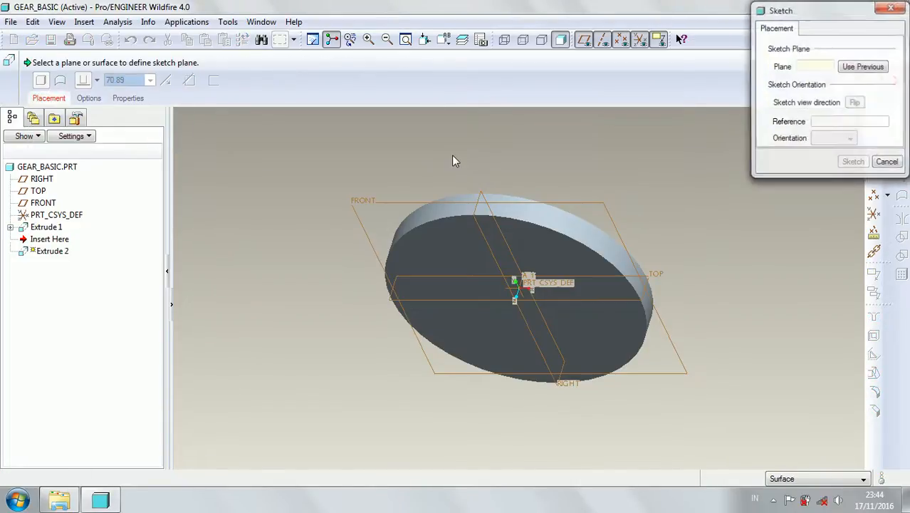
click(364, 202)
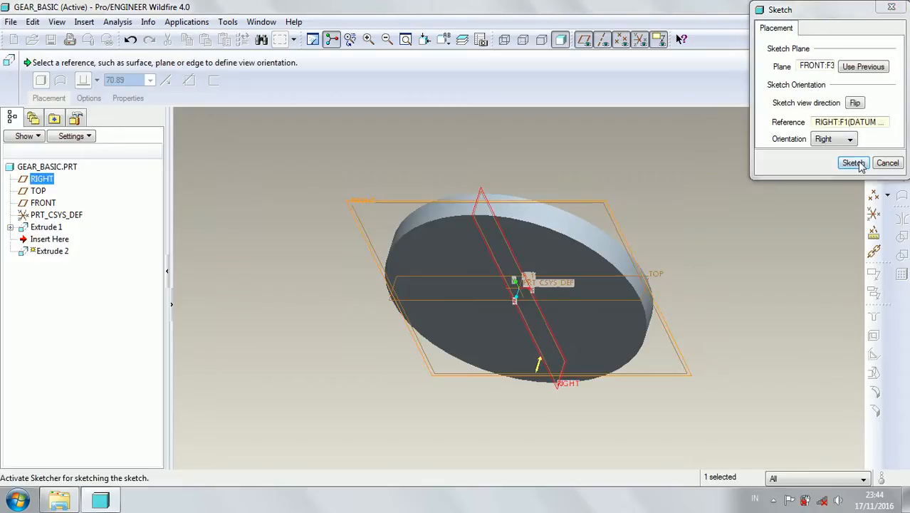
click(854, 163)
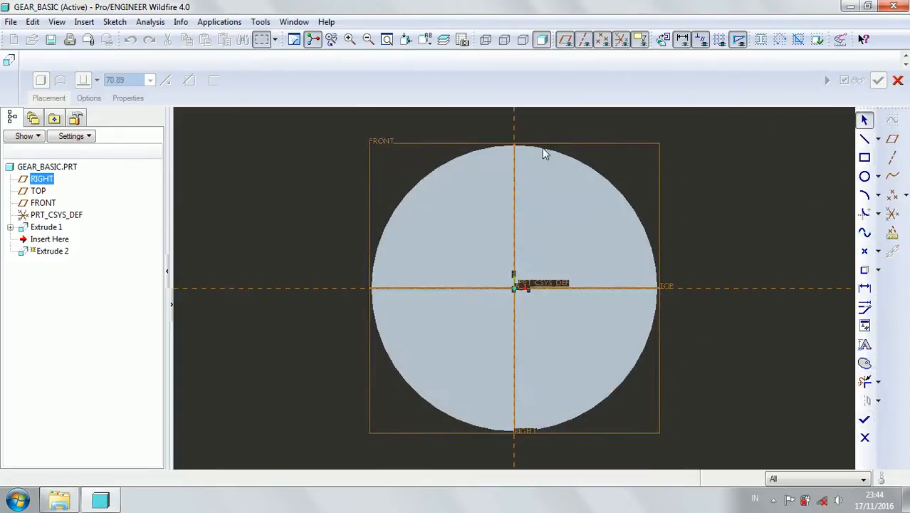
Add the disc's outer cylindrical surface as a sketch reference.
click(116, 23)
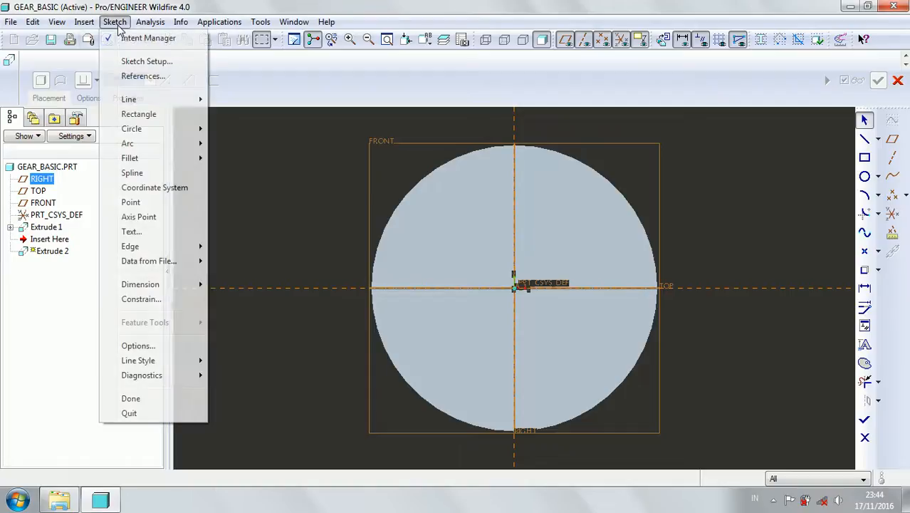
click(140, 76)
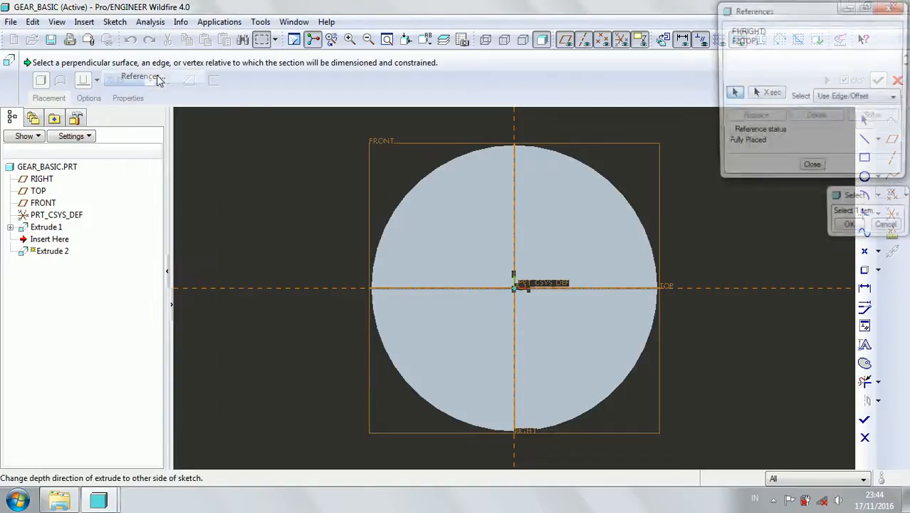
click(538, 152)
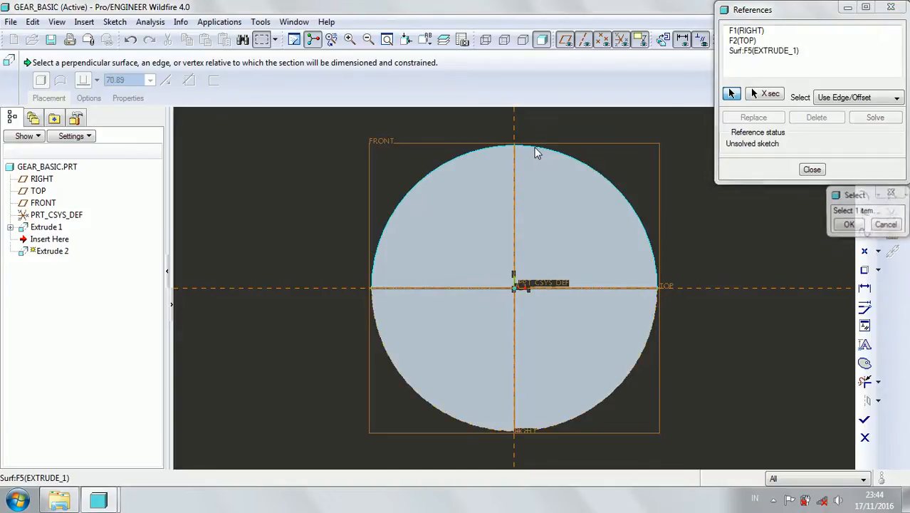
click(811, 169)
Sketch a closed trapezoid across the vertical reference at the disc's upper rim, its longer upper edge about 17.5 and lower edge about 10.3 long.
scroll(448, 138, up, 2)
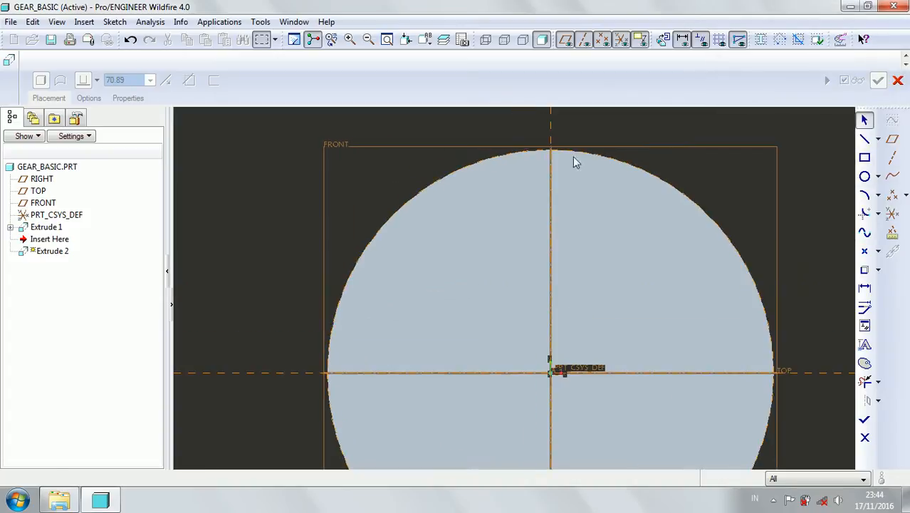
scroll(647, 131, up, 1)
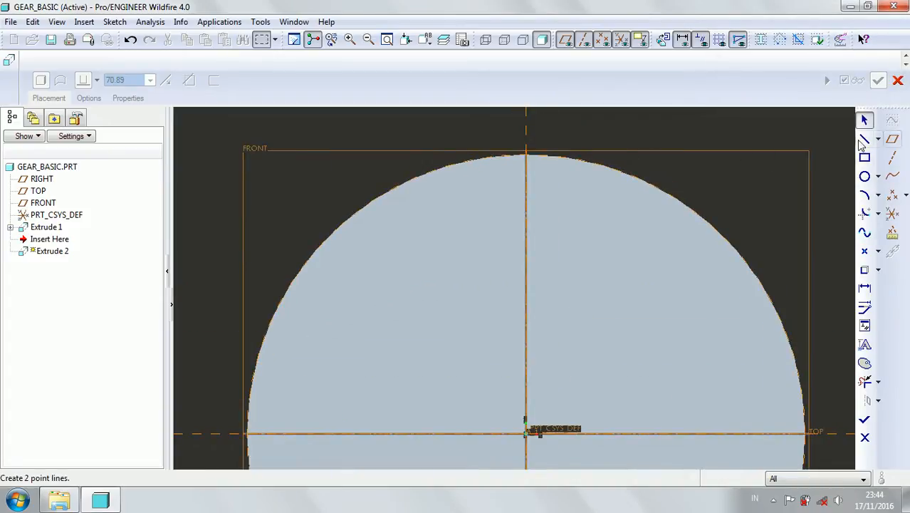
click(866, 140)
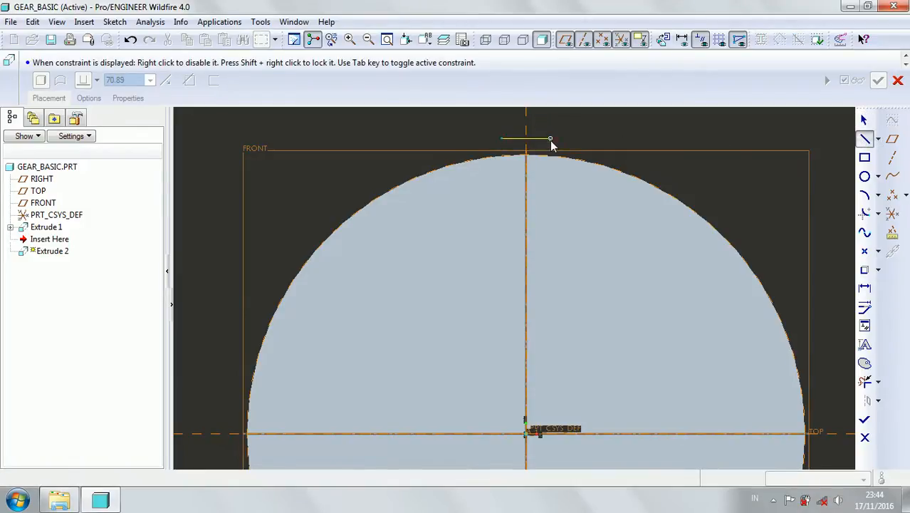
click(542, 187)
click(514, 186)
click(502, 138)
middle_click(469, 128)
middle_click(467, 123)
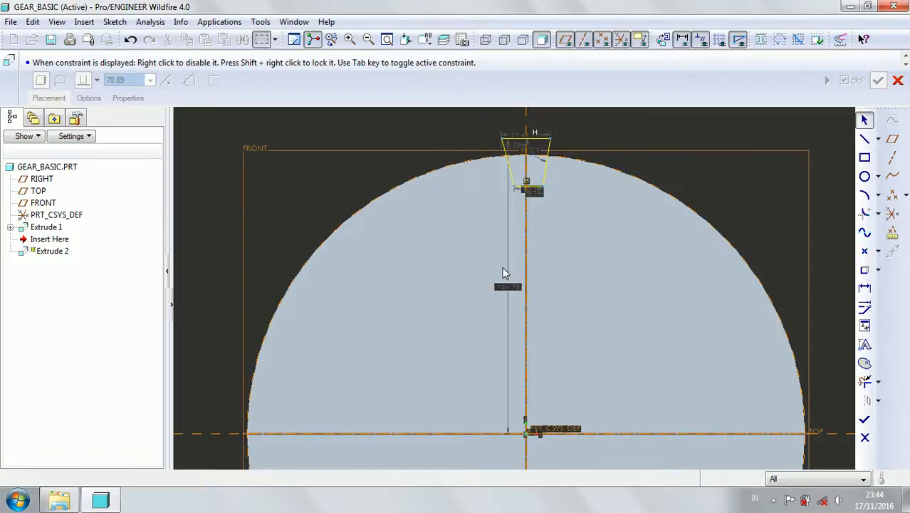
Set the height of the trapezoid's upper edge above the horizontal reference to 100.
double_click(504, 287)
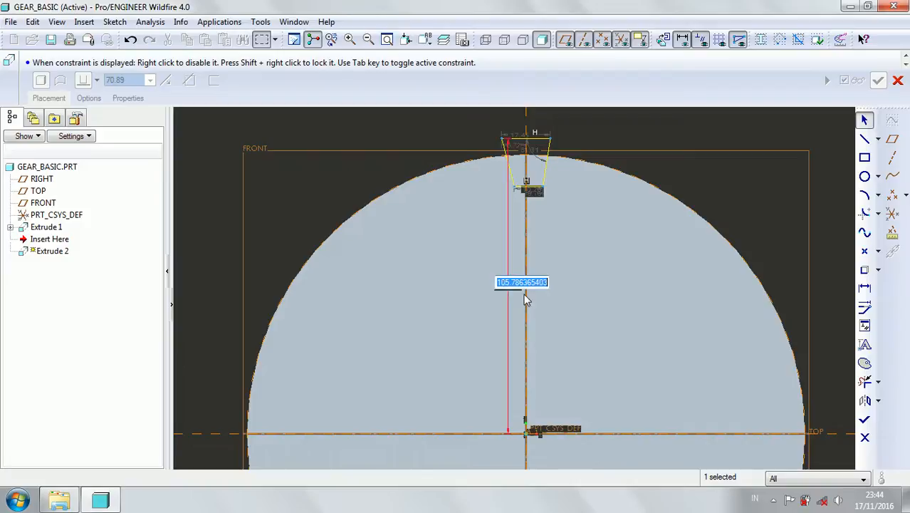
text(100)
key(Return)
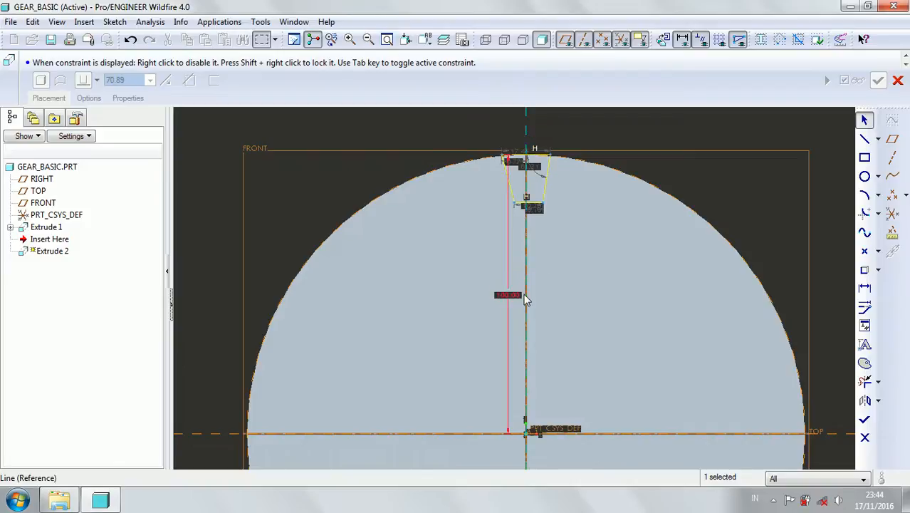
Raise the trapezoid's upper edge to 101 above the horizontal reference, just beyond the disc's rim.
scroll(564, 218, up, 2)
scroll(541, 192, up, 2)
scroll(511, 249, down, 5)
scroll(494, 158, up, 4)
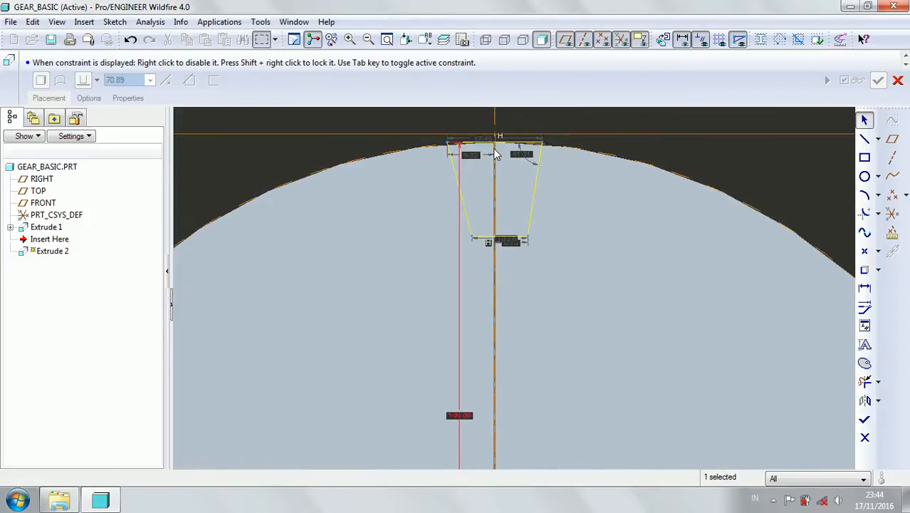
scroll(497, 136, up, 5)
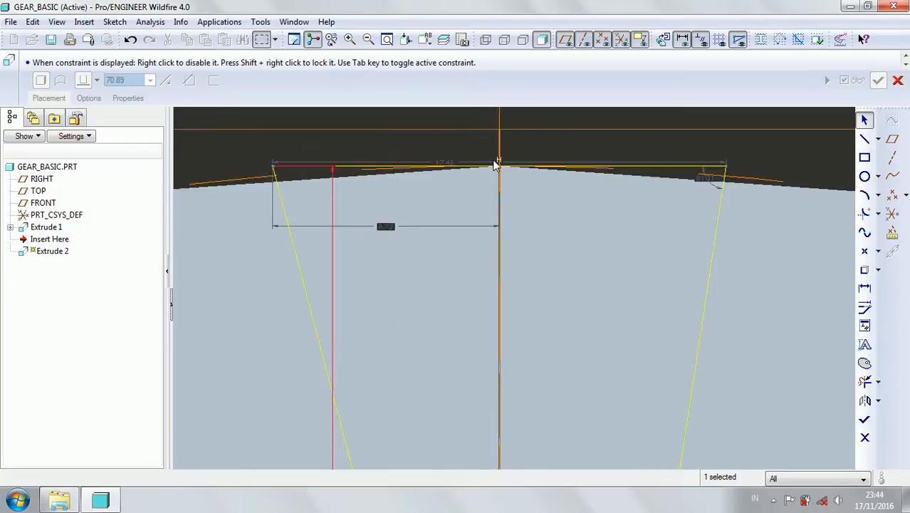
scroll(496, 214, down, 5)
double_click(471, 416)
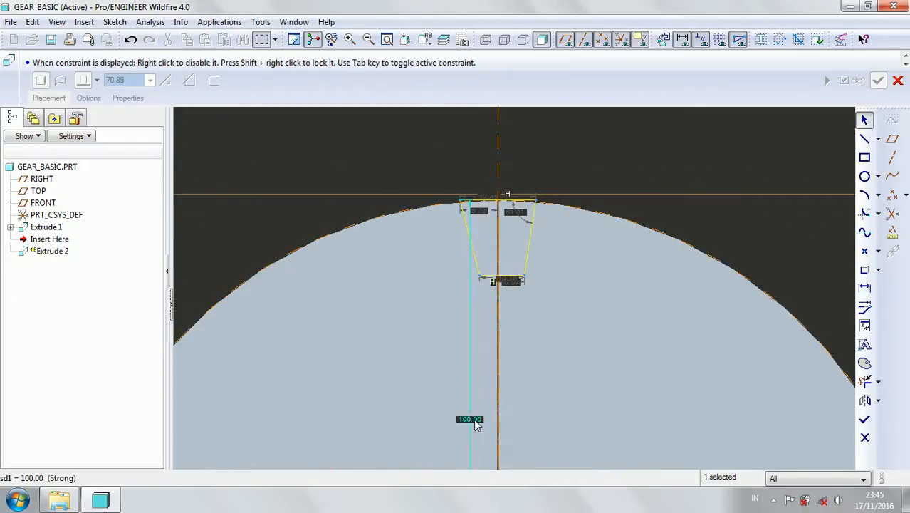
text(100)
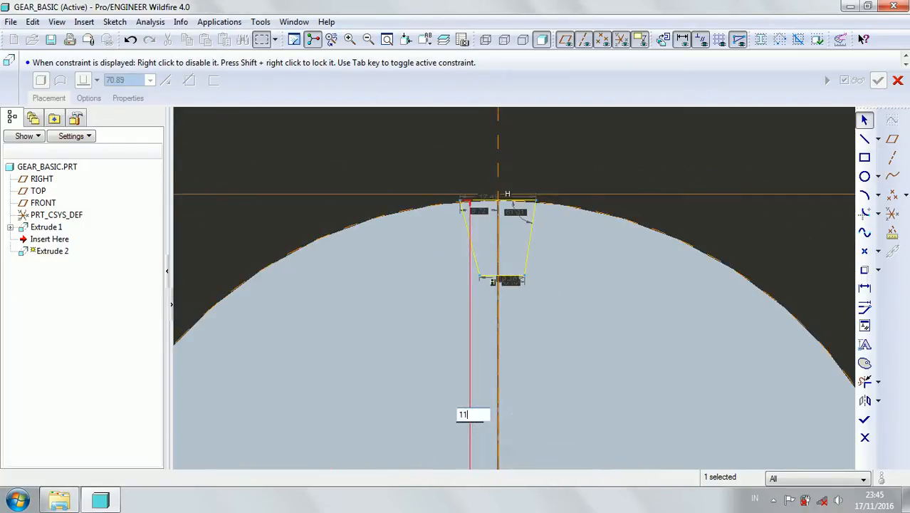
key(BackSpace)
key(BackSpace)
text(01)
key(Return)
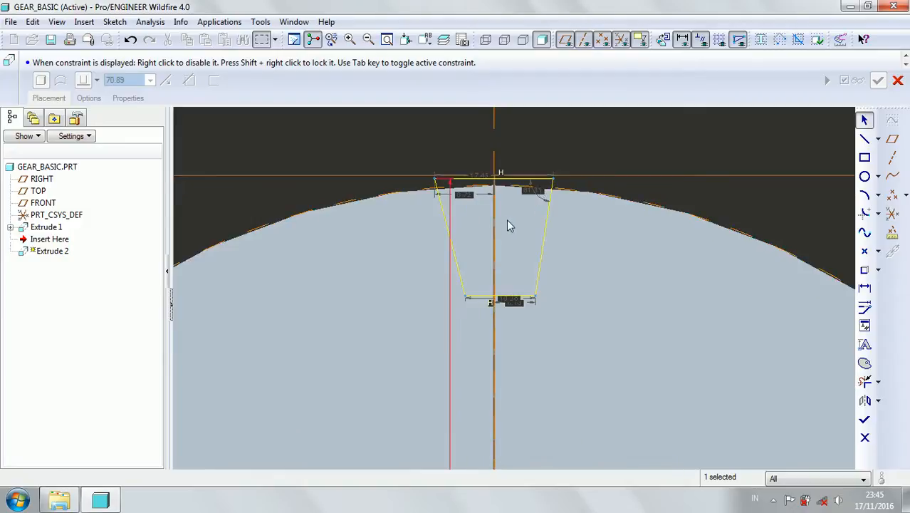
Set the trapezoid's upper edge length to 20 and the angle between that edge and the slanted side to 60 degrees.
double_click(478, 178)
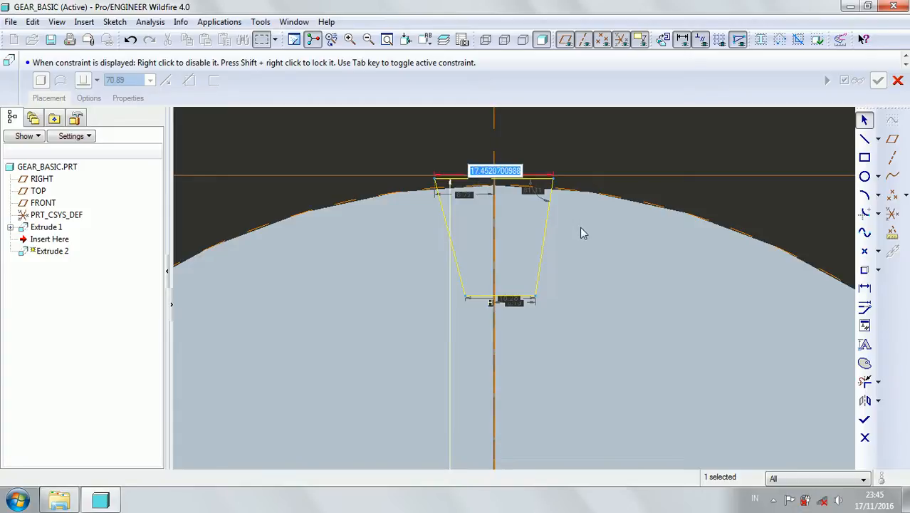
text(20)
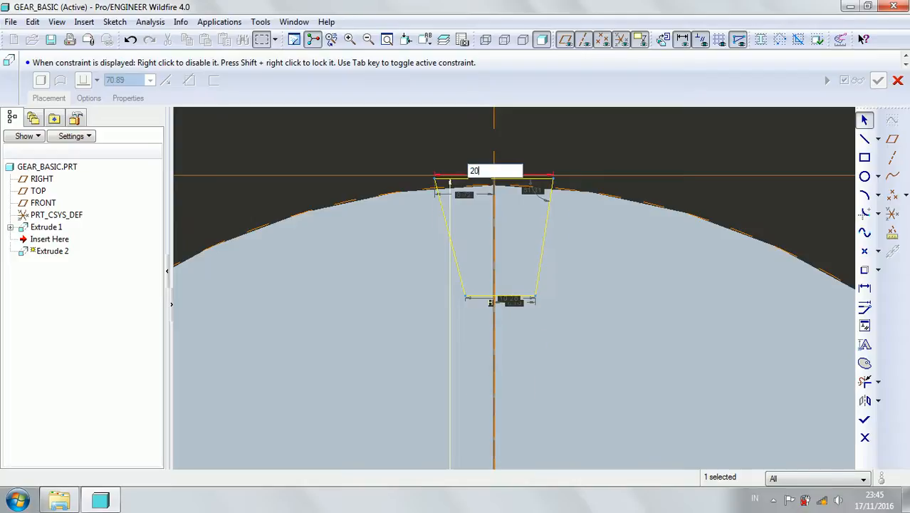
key(Return)
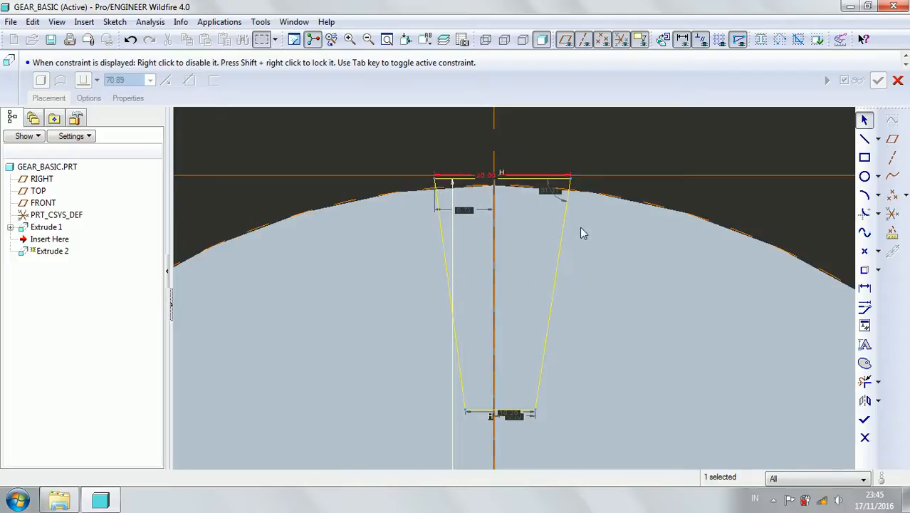
double_click(550, 191)
text(60)
key(Return)
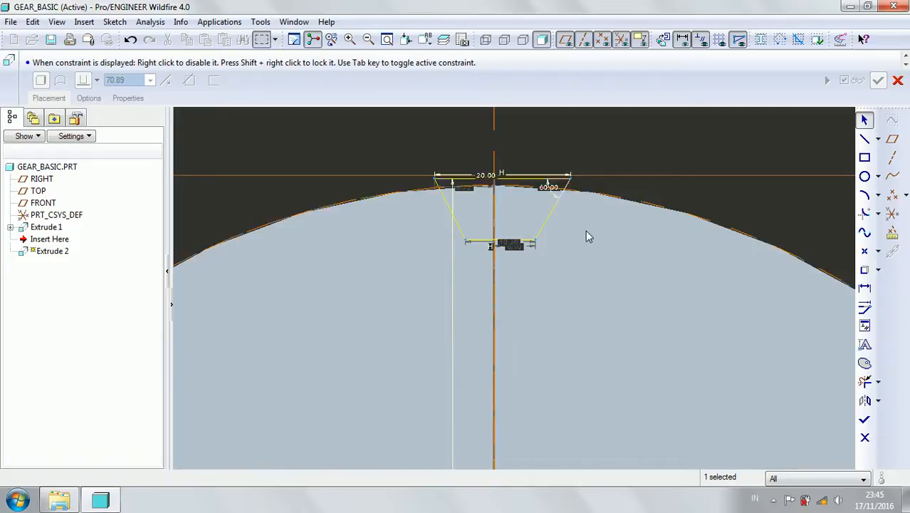
Set the distance from the upper edge's endpoint to the vertical reference to 10.
double_click(461, 187)
text(10)
key(Return)
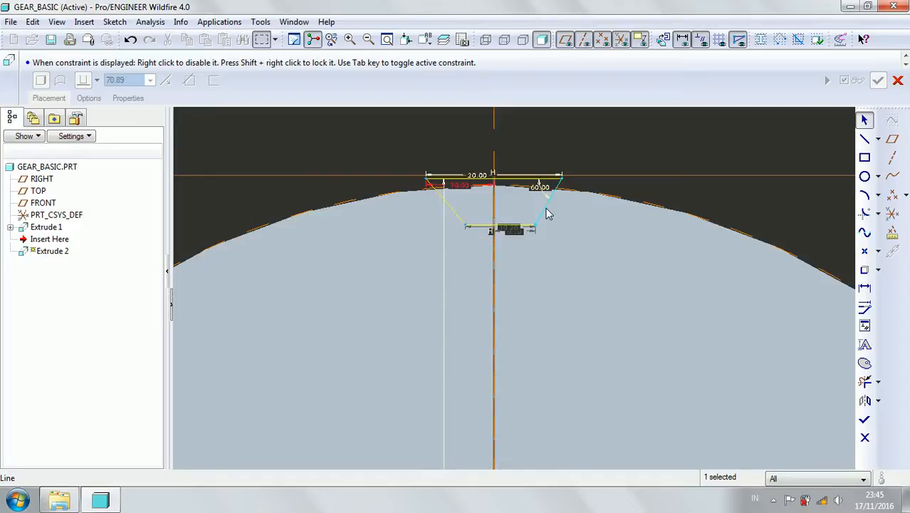
Set the trapezoid's lower edge length to 5 and centre it by setting its endpoint's distance from the vertical reference to 5/2.
double_click(512, 229)
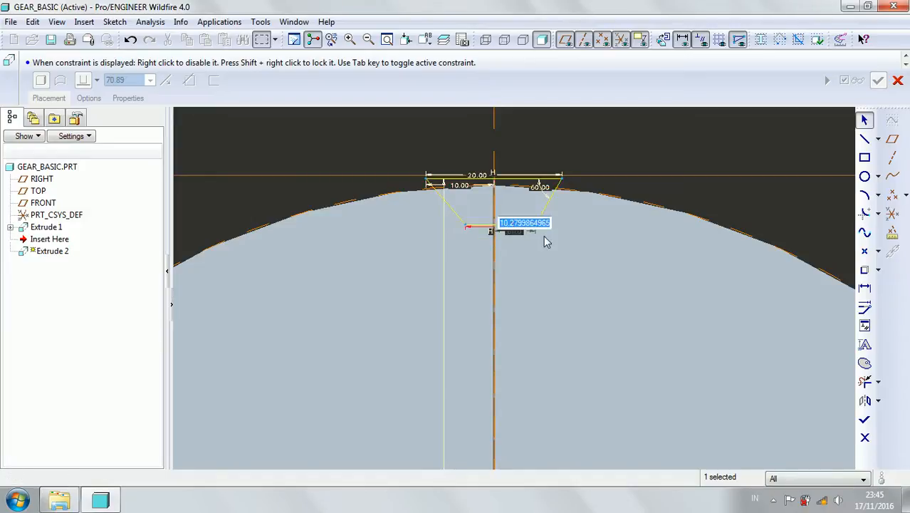
text(5)
key(Return)
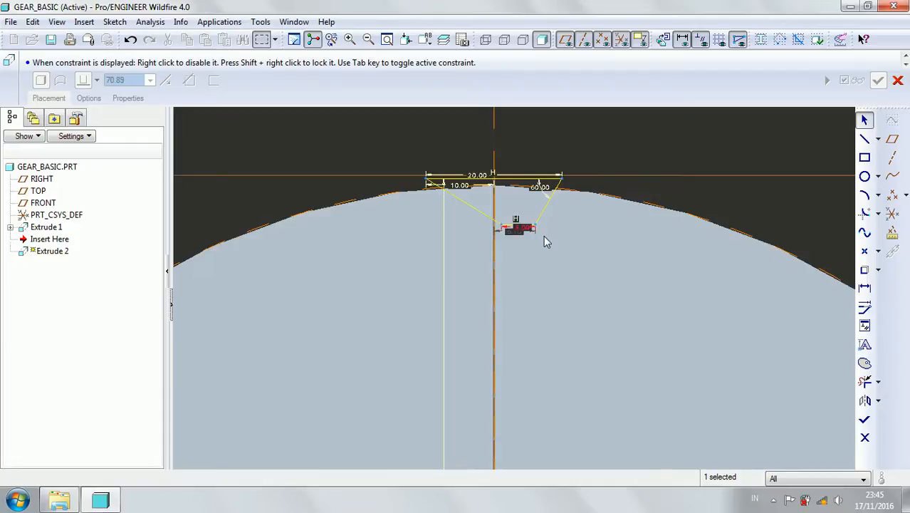
scroll(515, 240, up, 4)
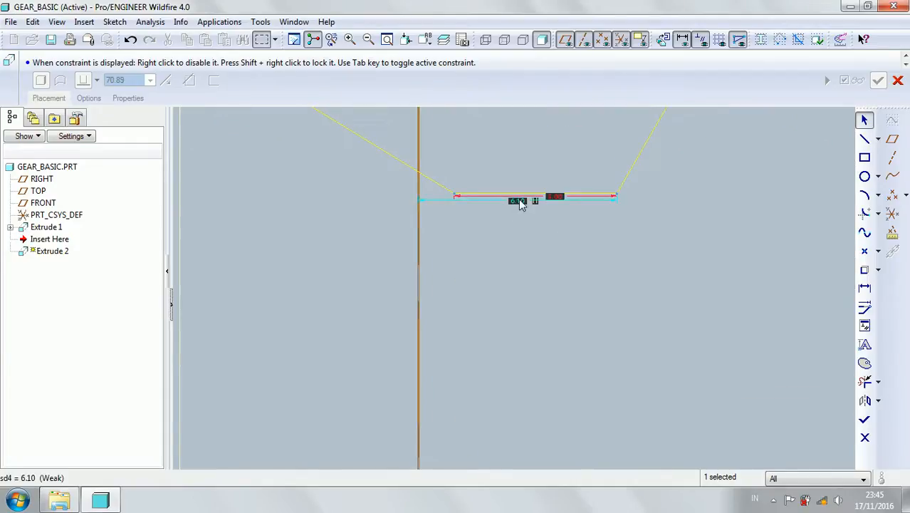
double_click(518, 201)
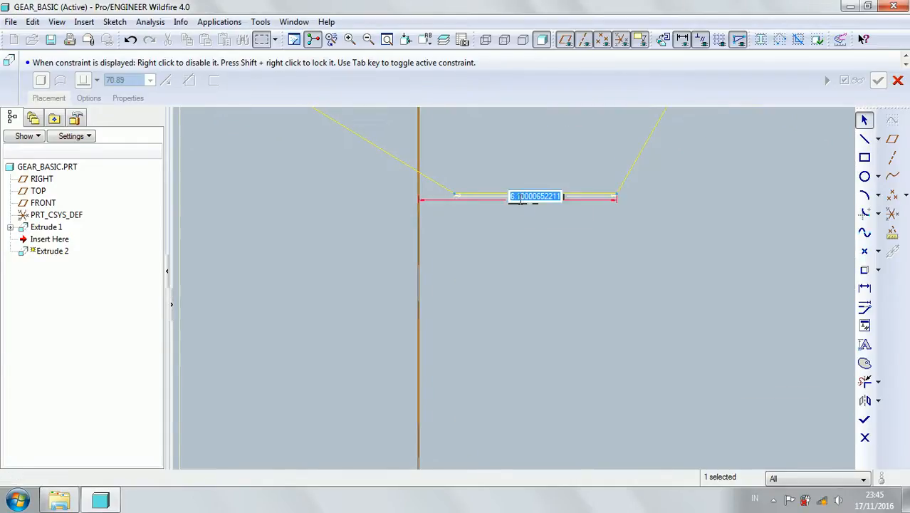
text(5)
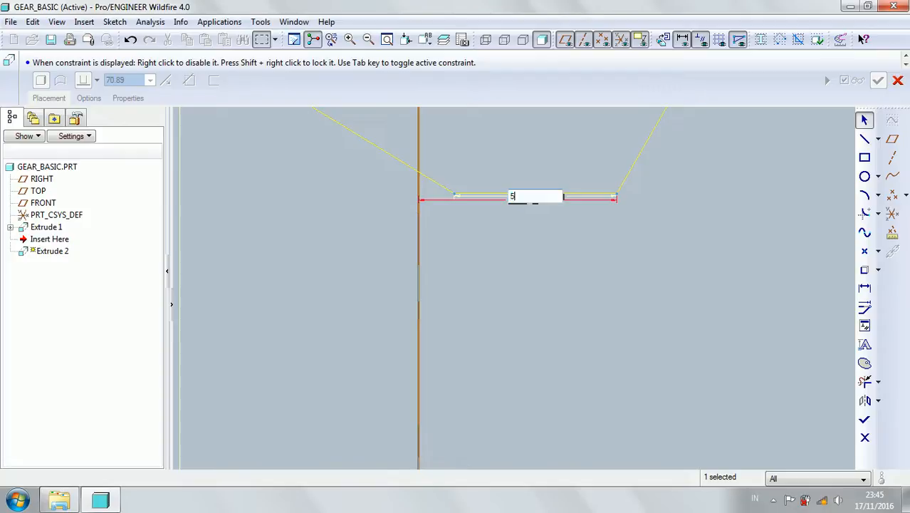
text(/2)
key(Return)
scroll(475, 325, down, 5)
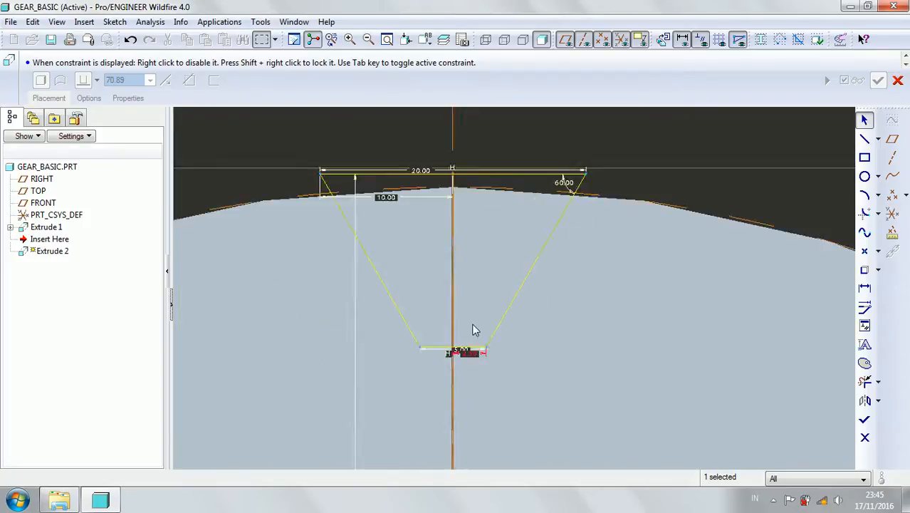
scroll(466, 297, down, 1)
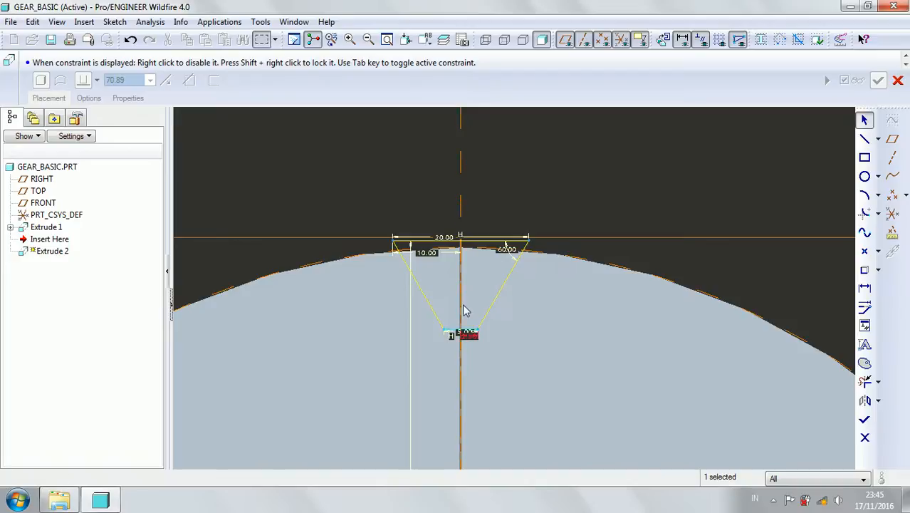
Set the upper edge length to 15 and centre it with an endpoint distance of 15/2 from the vertical reference.
double_click(447, 239)
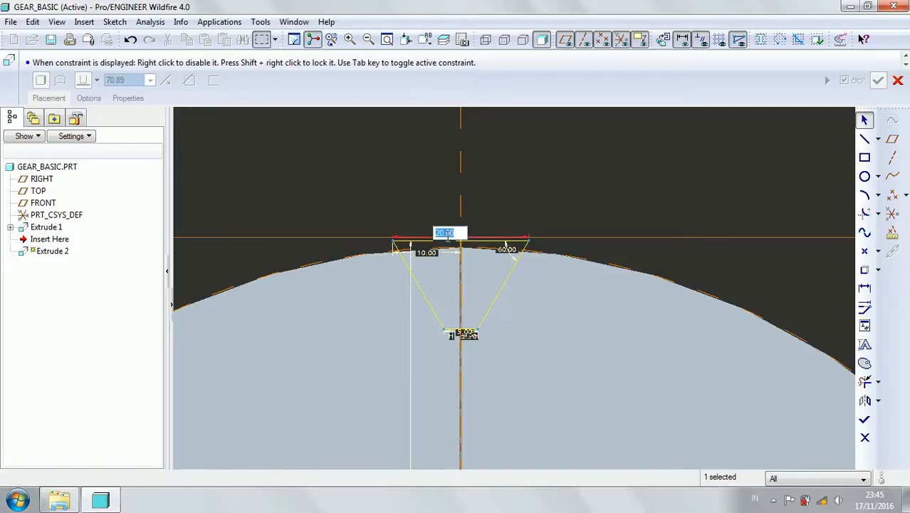
text(15)
key(Return)
scroll(450, 247, up, 2)
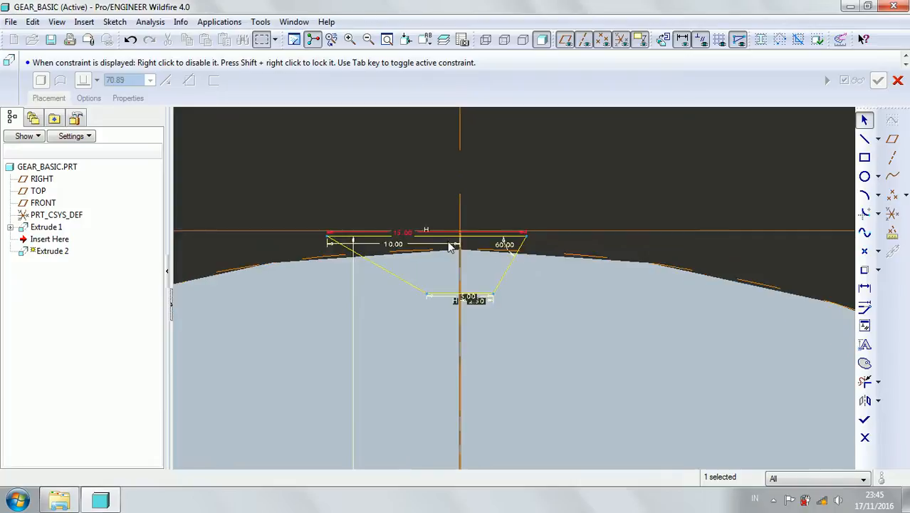
double_click(401, 245)
text(15/)
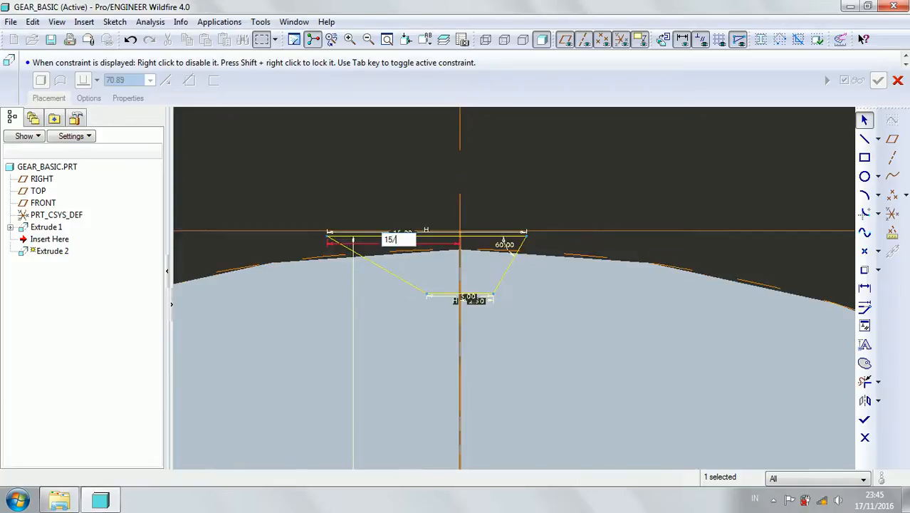
key(Return)
Set the upper edge's height above the horizontal reference to 100.5.
scroll(451, 299, down, 5)
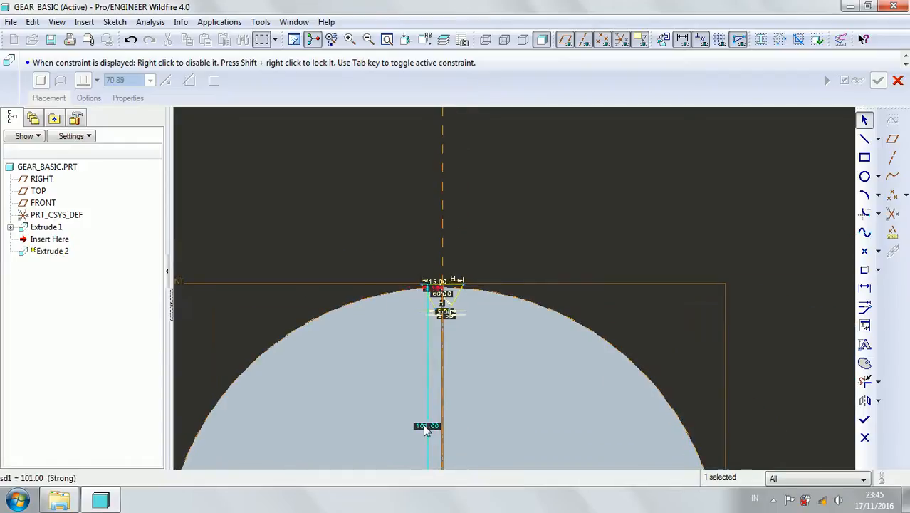
scroll(450, 264, up, 4)
scroll(431, 370, down, 4)
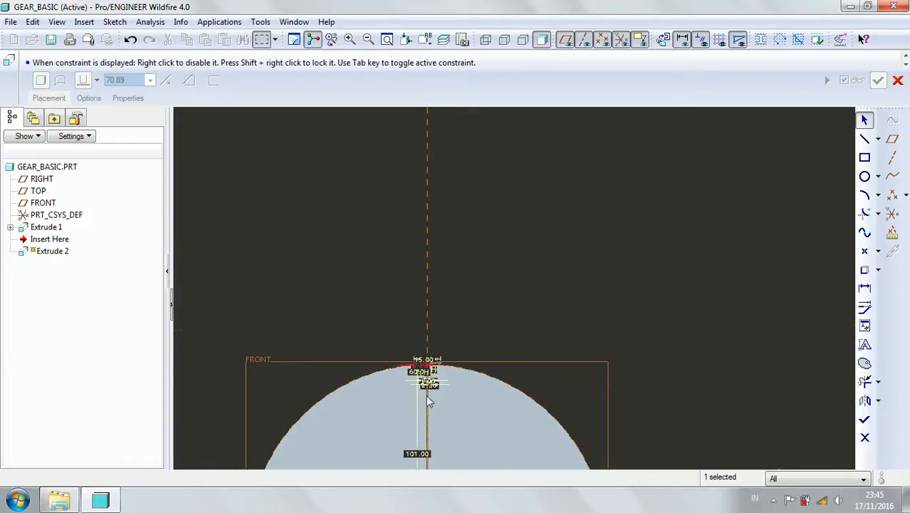
double_click(418, 449)
text(100)
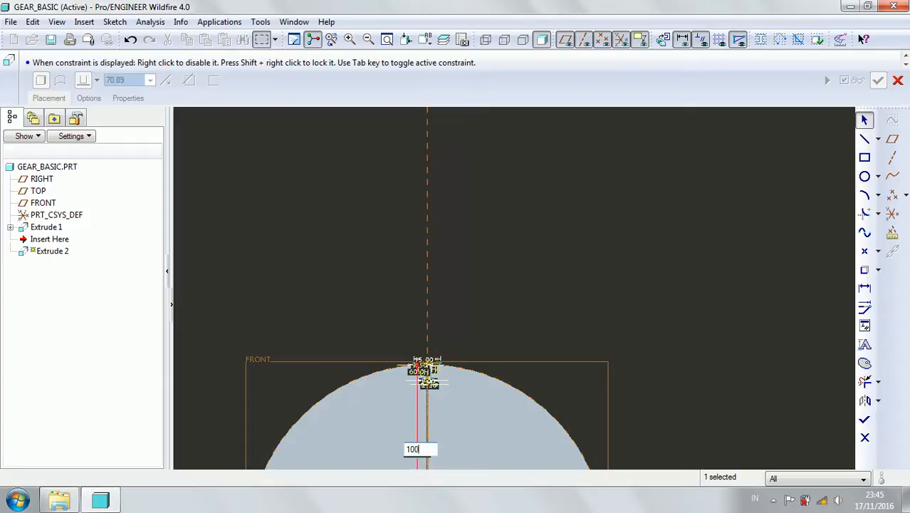
text(.5)
key(Return)
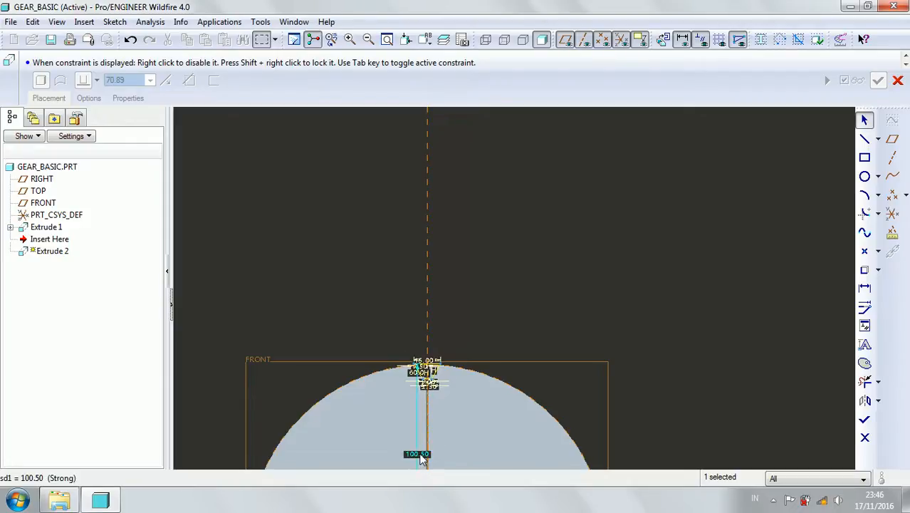
Set the trapezoid's upper edge height above the horizontal reference to 100.
scroll(403, 427, up, 5)
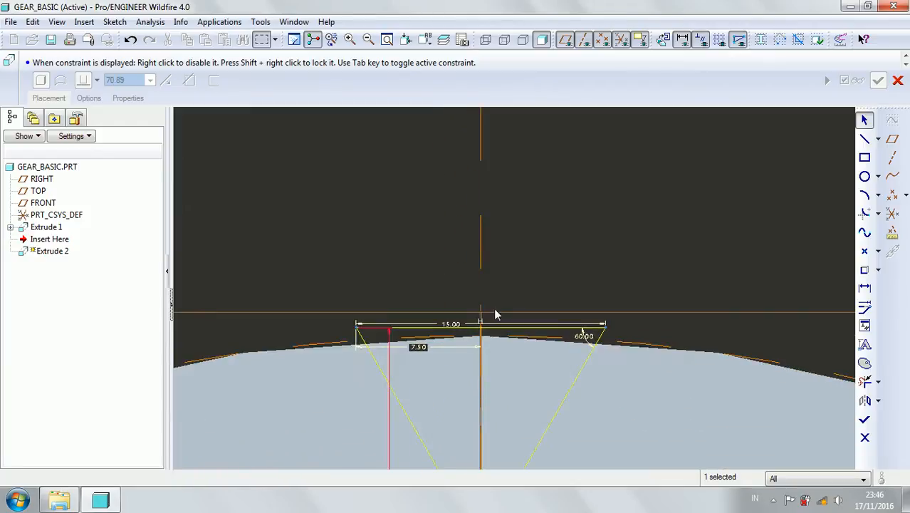
scroll(414, 371, down, 2)
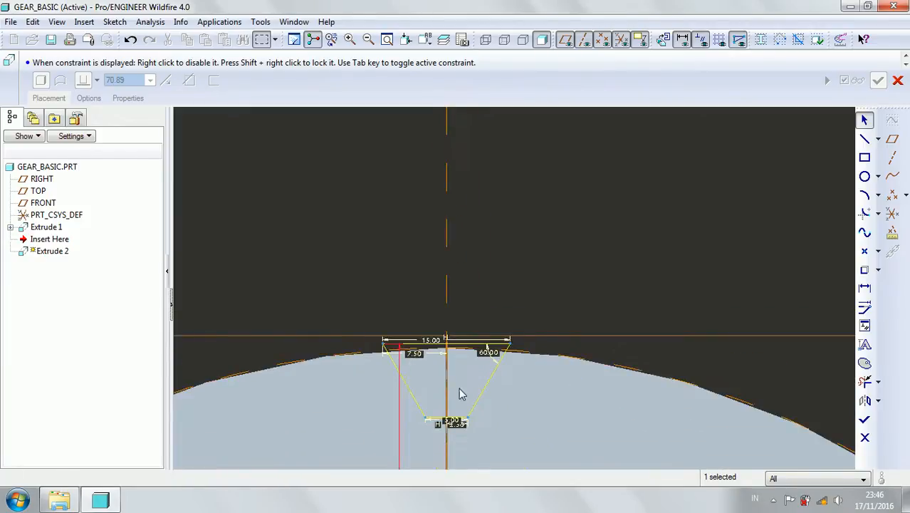
scroll(456, 389, up, 1)
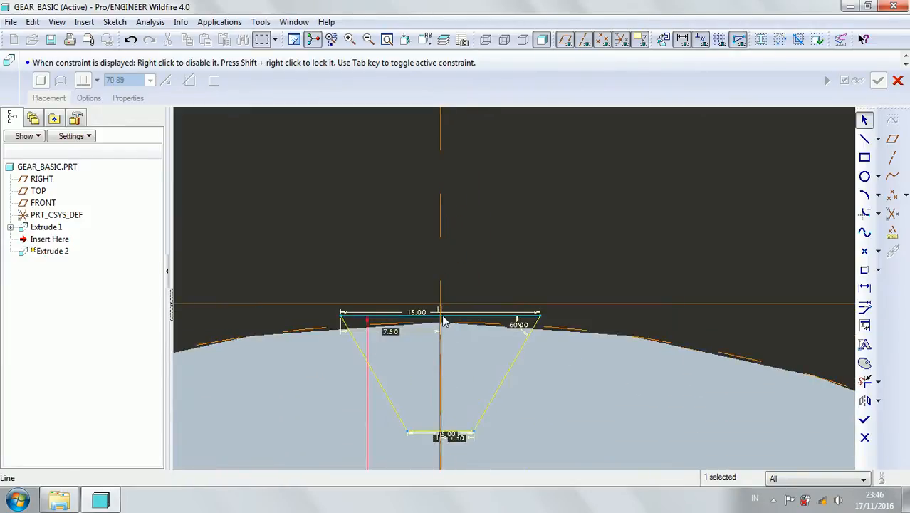
scroll(443, 320, down, 5)
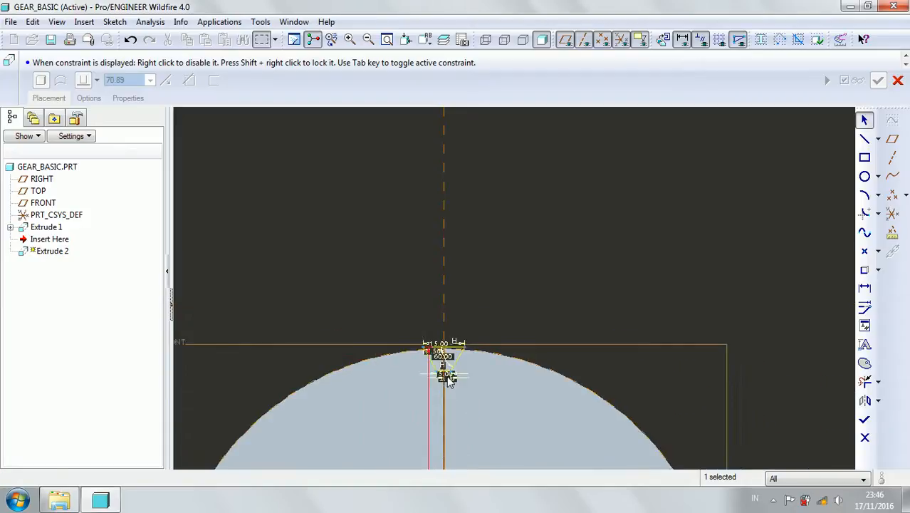
scroll(446, 453, up, 3)
double_click(430, 432)
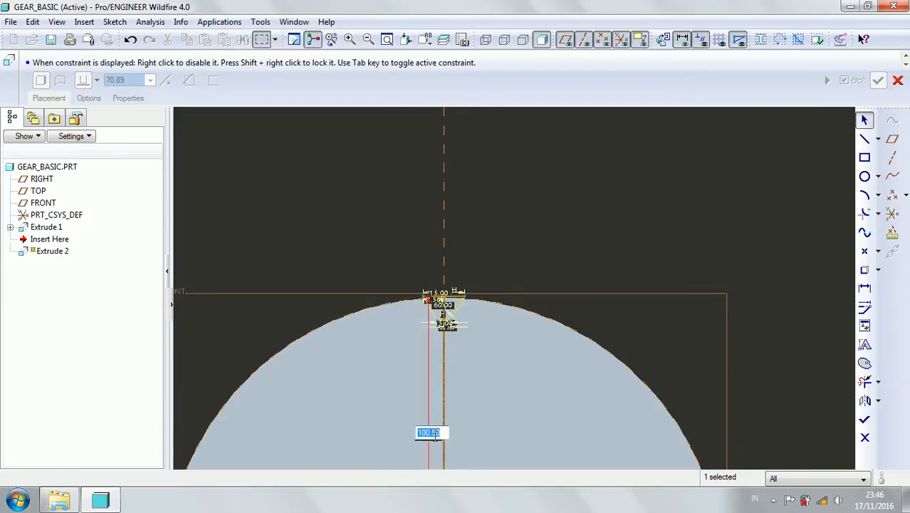
text(100)
key(Return)
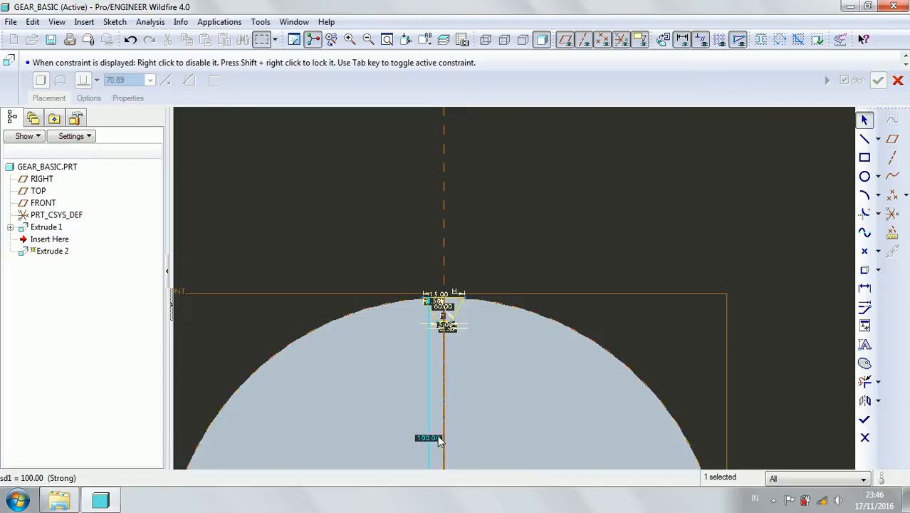
Finish the trapezoid sketch and extrude it as a material-removing cut, symmetric on both sides of the sketch plane.
click(865, 419)
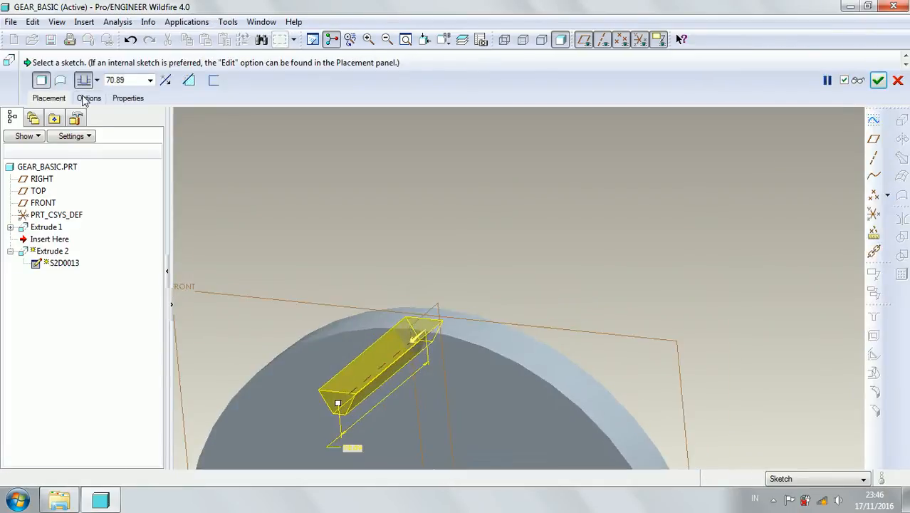
click(97, 80)
click(83, 107)
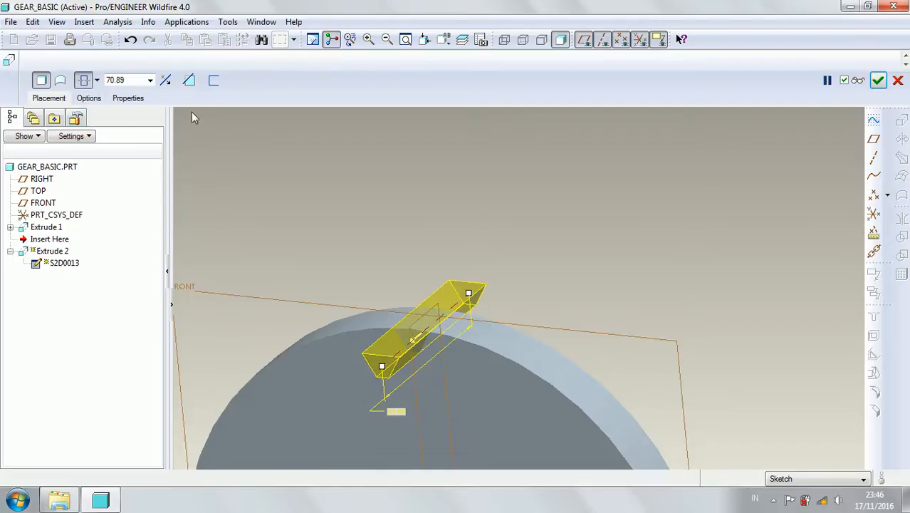
click(188, 81)
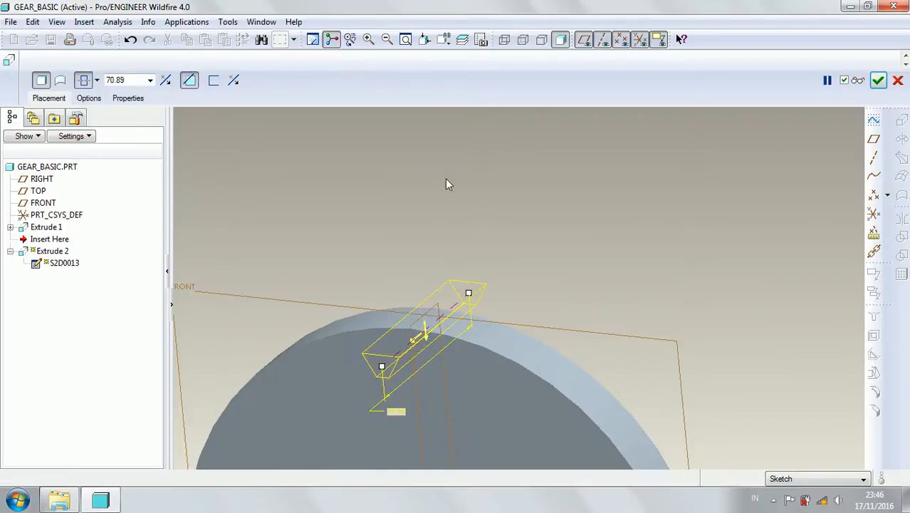
click(877, 80)
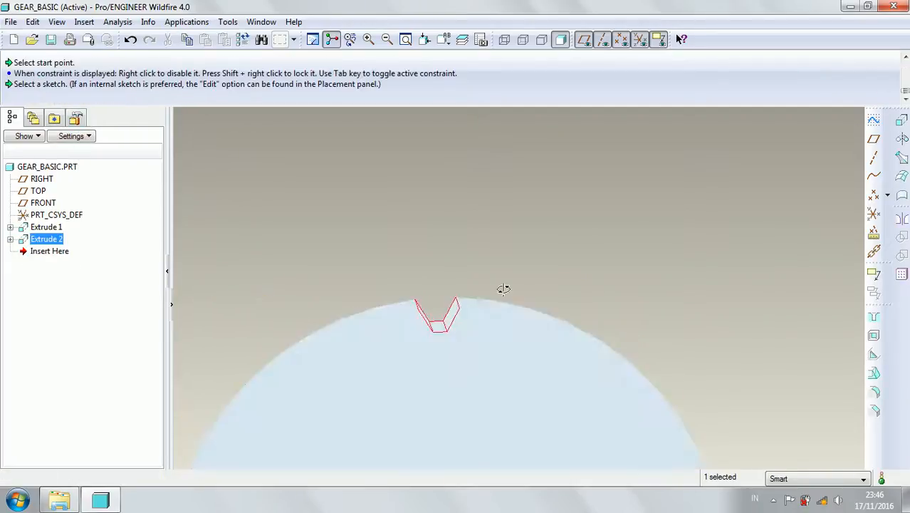
Start a pattern of the tooth-gap cut Extrude 2, using the Axis type with the disc's central axis A_1 as its centre.
scroll(510, 304, down, 5)
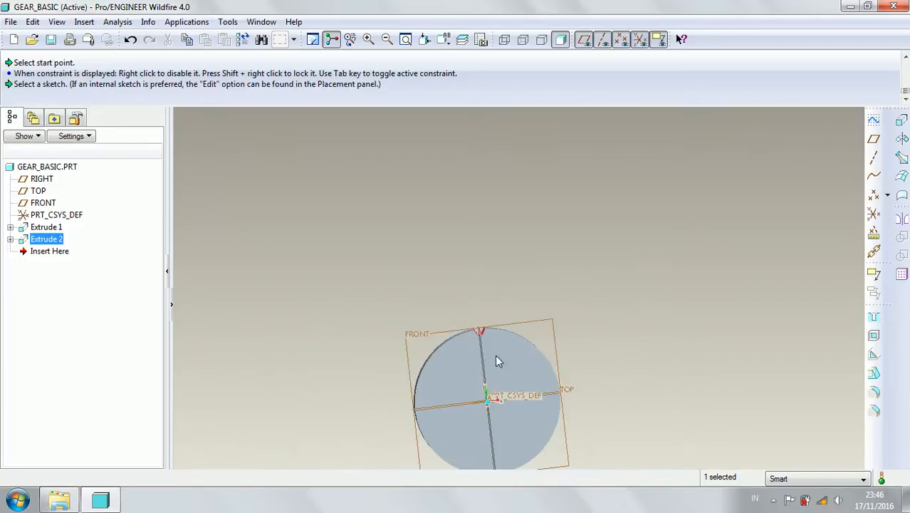
mouse_move(497, 360)
middle_down()
mouse_move(471, 349)
mouse_move(507, 211)
mouse_move(486, 219)
mouse_move(546, 214)
mouse_move(481, 223)
mouse_move(518, 228)
mouse_move(500, 226)
middle_up()
middle_drag(451, 253, 484, 163)
click(238, 204)
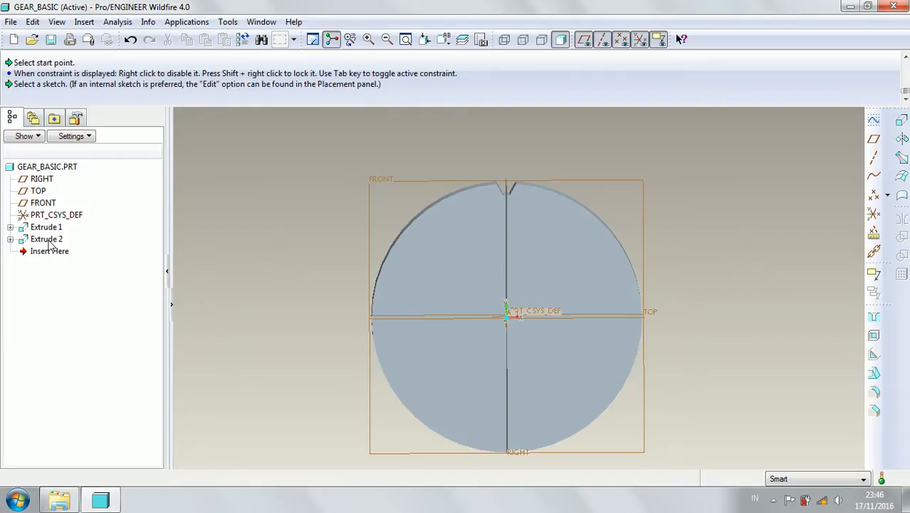
click(47, 240)
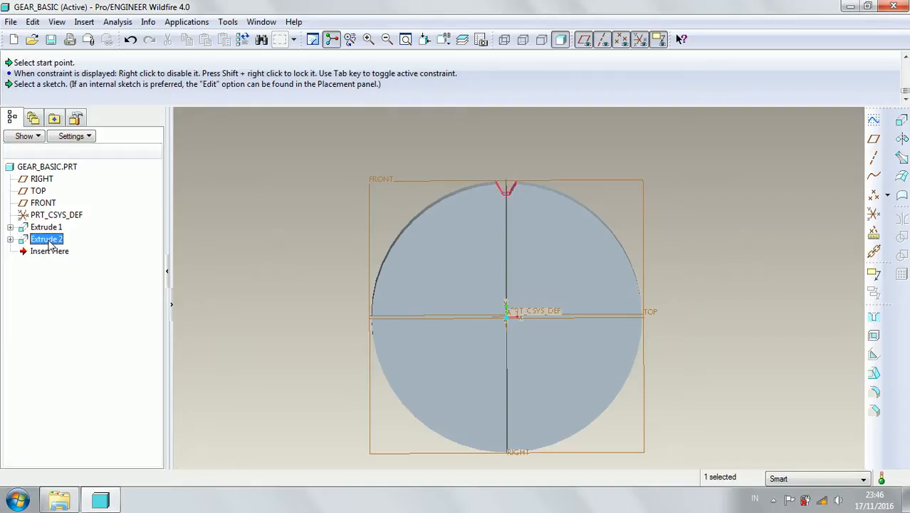
click(902, 276)
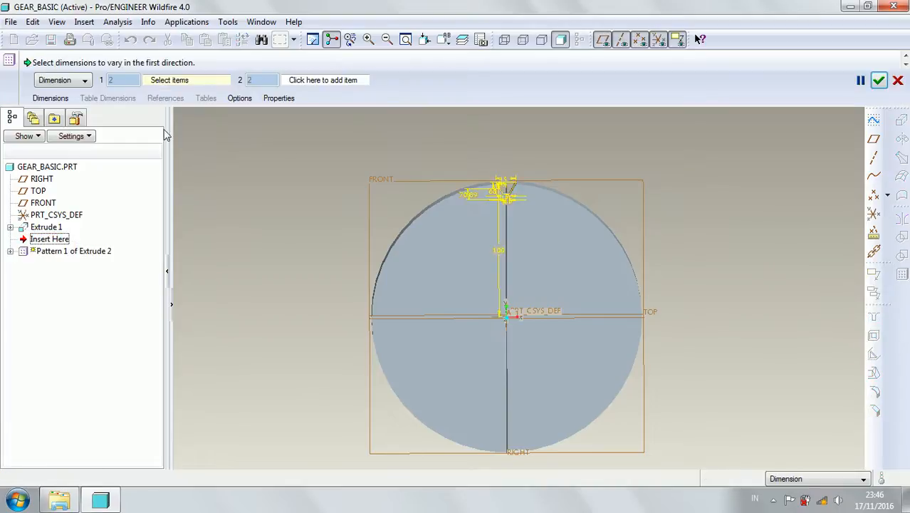
click(84, 81)
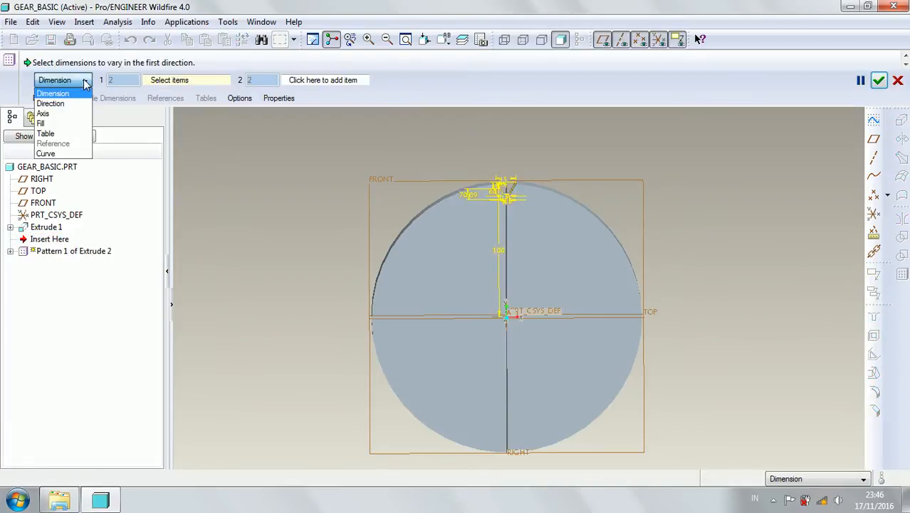
click(77, 116)
middle_drag(559, 319, 497, 329)
scroll(496, 329, down, 5)
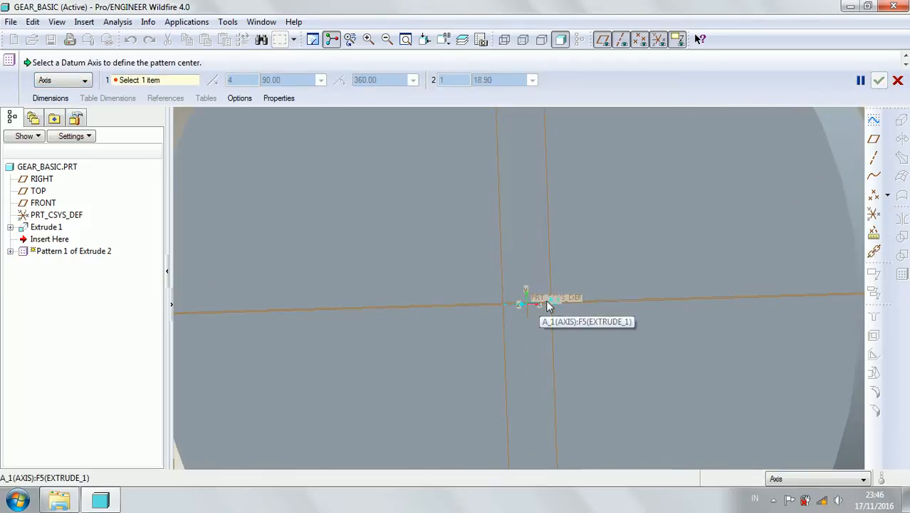
click(546, 306)
scroll(545, 284, up, 5)
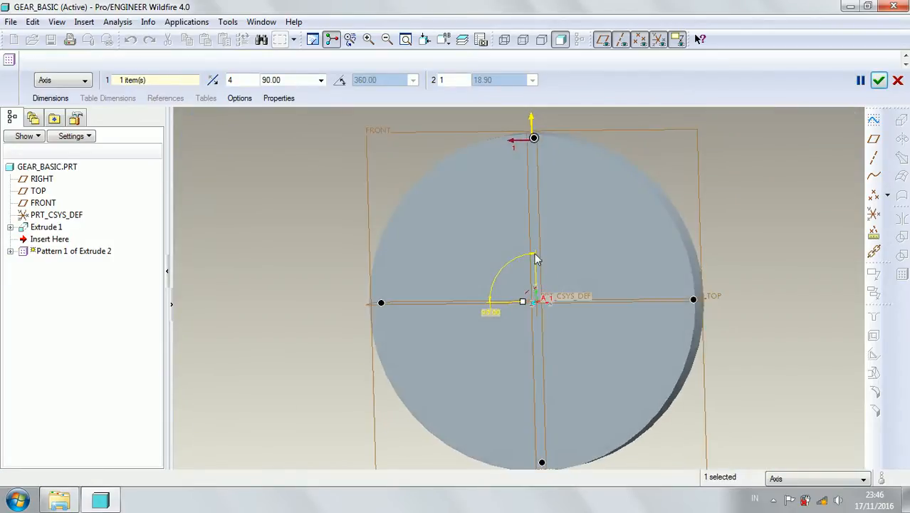
Set the pattern to 24 members equally spaced over a 360° angular extent and create it.
click(339, 82)
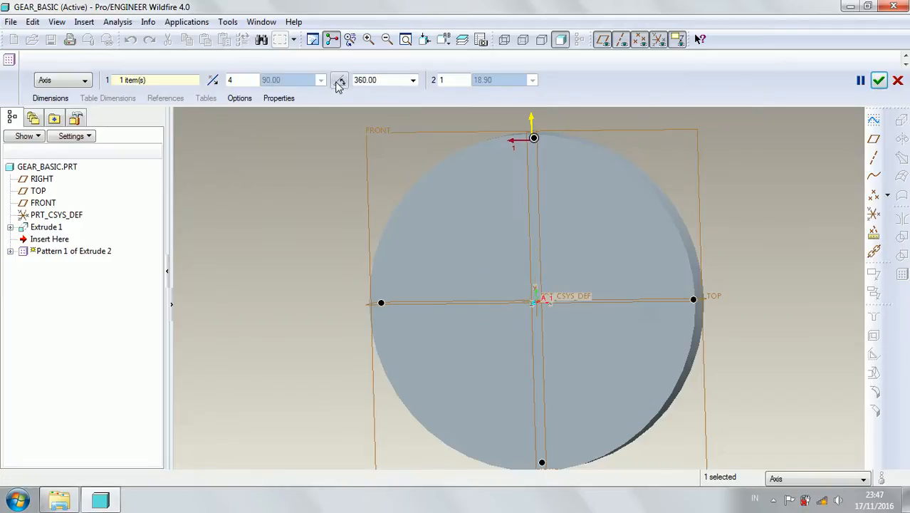
double_click(244, 79)
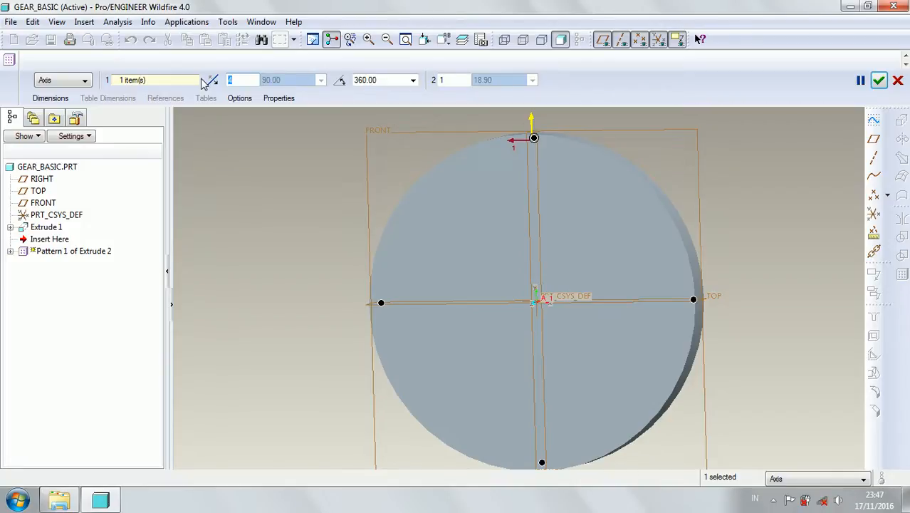
text(20)
key(Return)
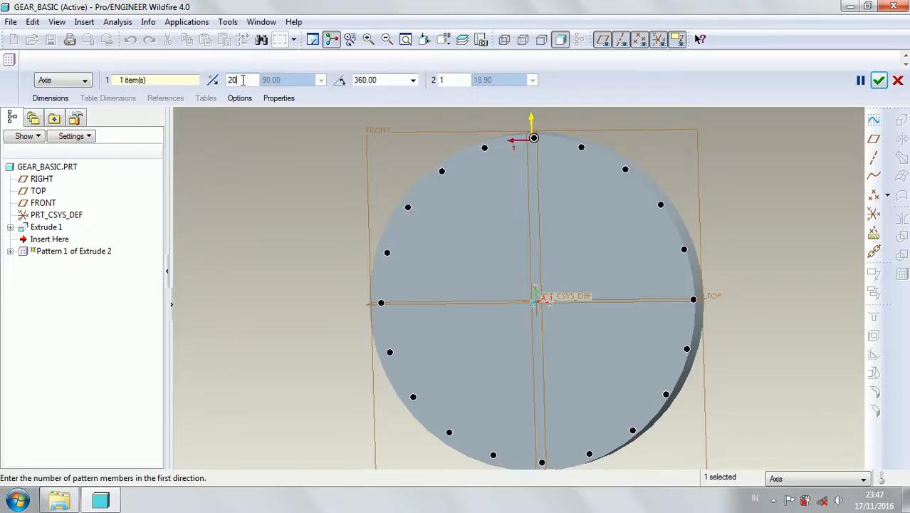
key(BackSpace)
text(4)
key(Return)
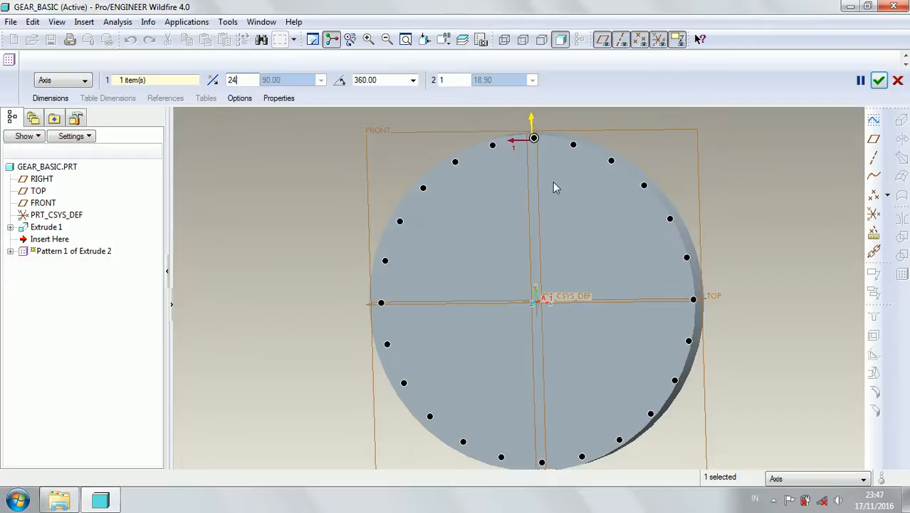
click(880, 80)
middle_drag(716, 170, 732, 139)
click(714, 183)
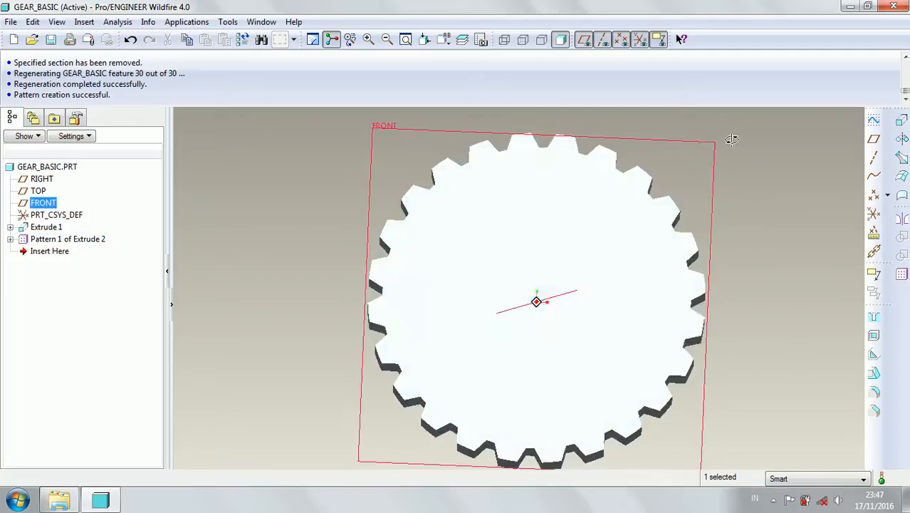
mouse_move(756, 174)
middle_down()
mouse_move(759, 193)
mouse_move(740, 153)
mouse_move(764, 157)
middle_up()
click(765, 191)
middle_drag(682, 189, 714, 173)
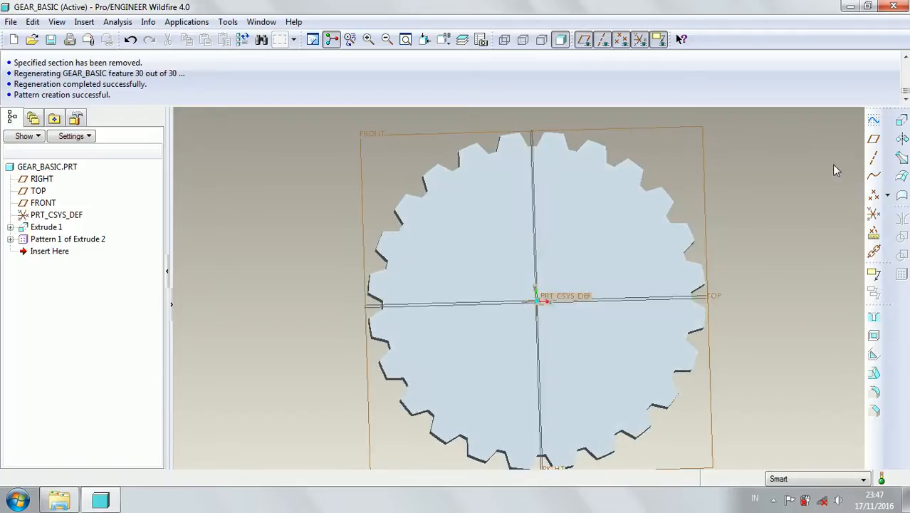
Start a new extrusion and open its internal sketch on the FRONT plane, with the RIGHT plane as the right-facing reference.
click(901, 122)
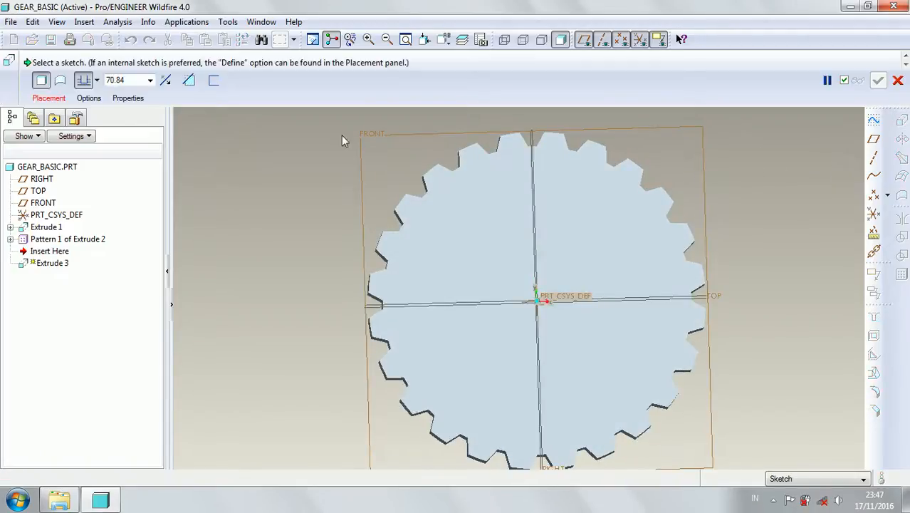
click(50, 99)
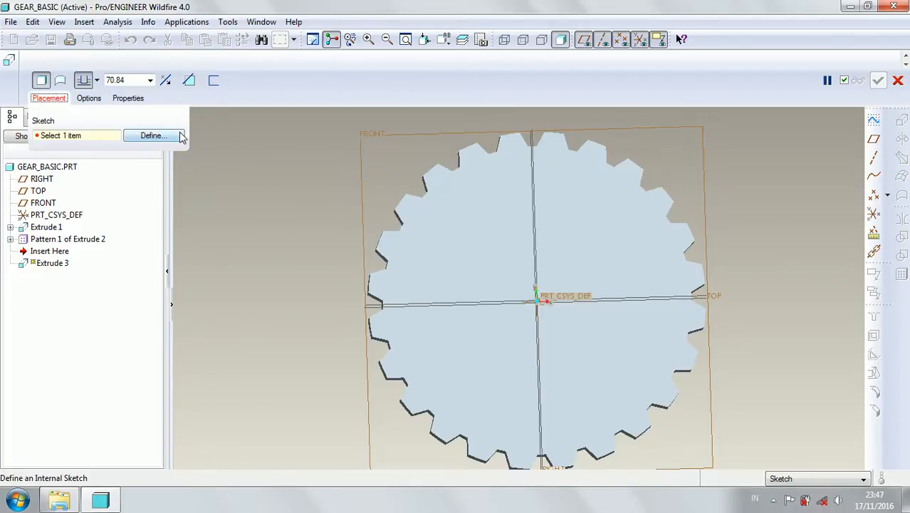
click(151, 135)
click(366, 138)
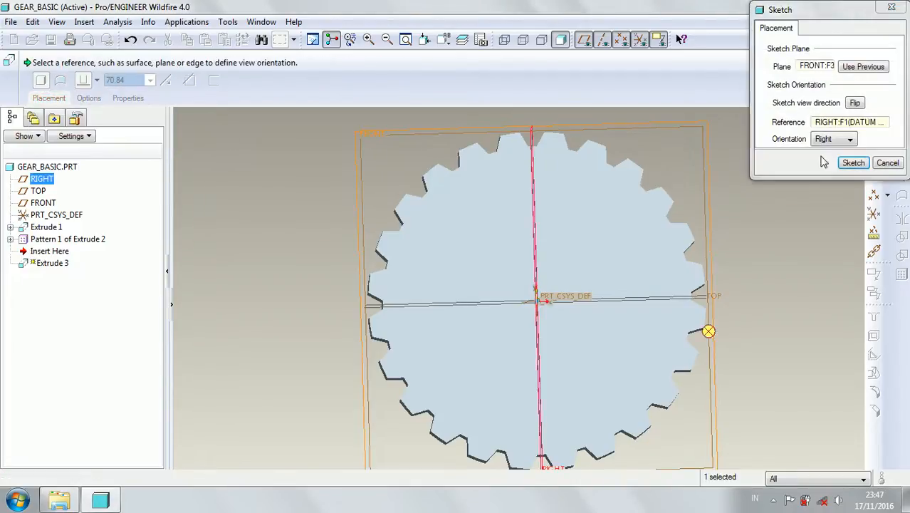
click(853, 162)
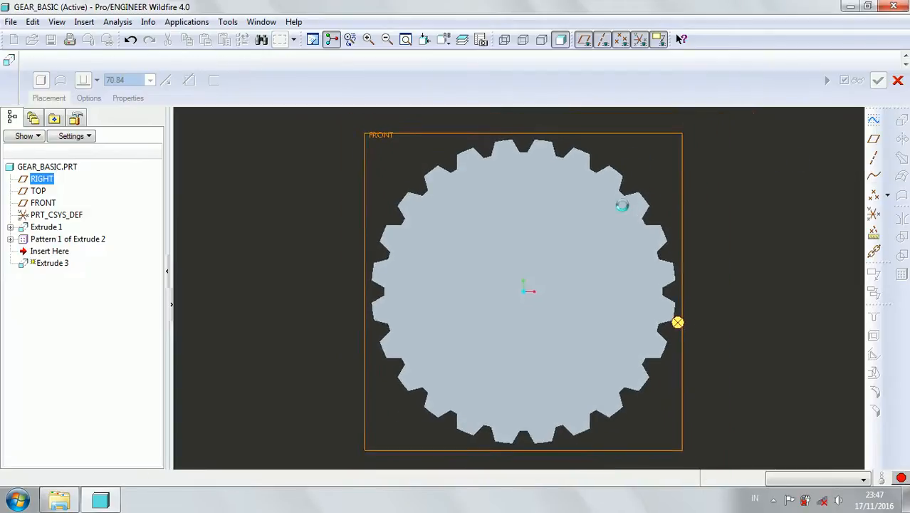
Sketch a circle centred on the gear's origin and set its diameter to 25.
click(864, 177)
click(514, 287)
click(505, 275)
middle_click(487, 246)
double_click(481, 274)
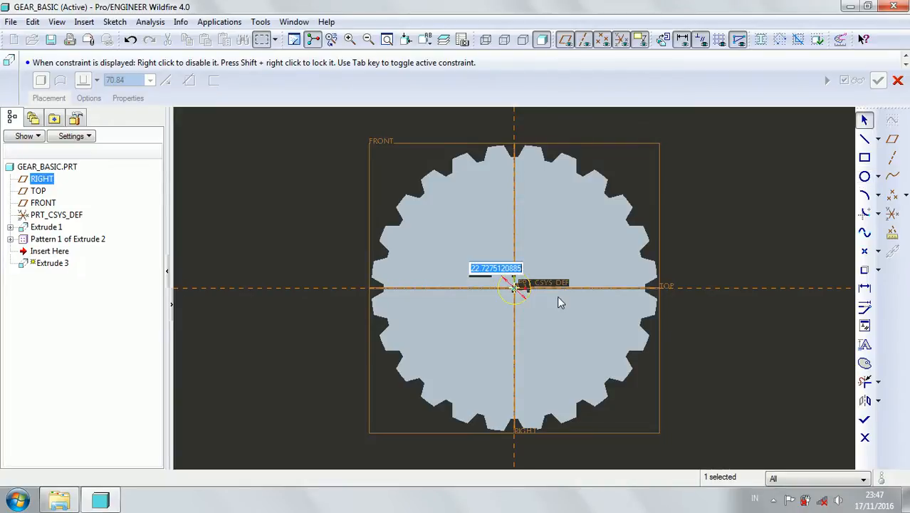
text(25)
key(Return)
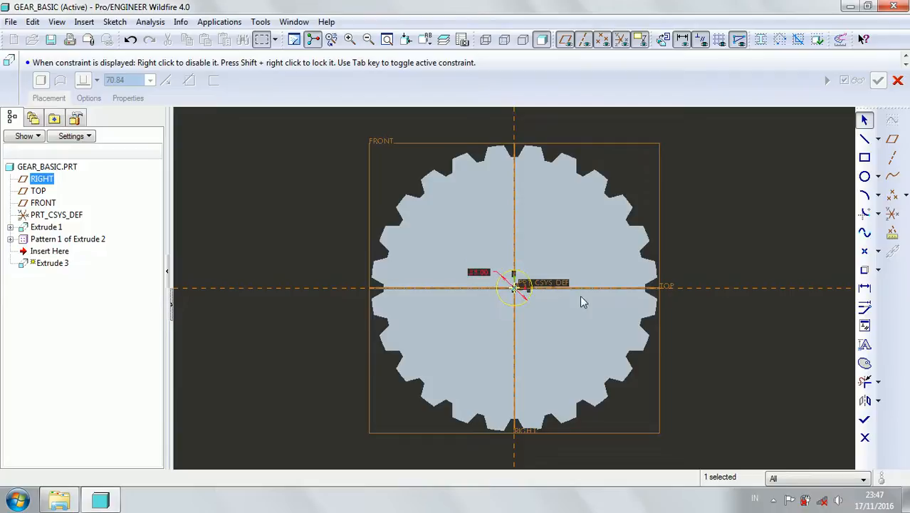
Finish the circle sketch and extrude it as a symmetric material-removing cut through the gear's centre.
click(864, 419)
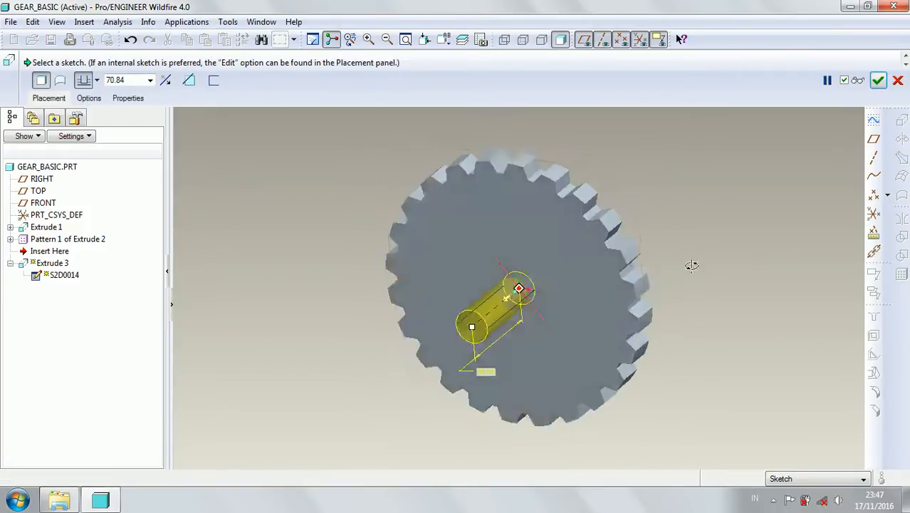
click(97, 80)
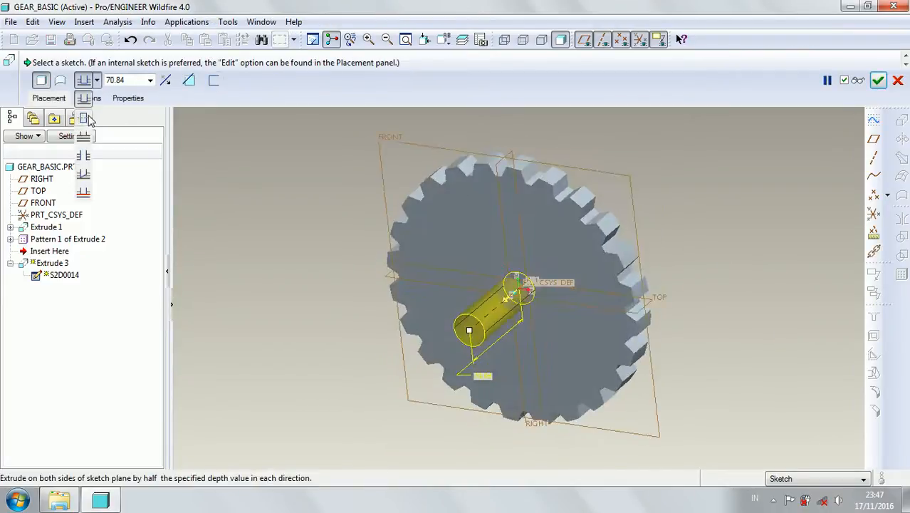
click(83, 100)
click(189, 79)
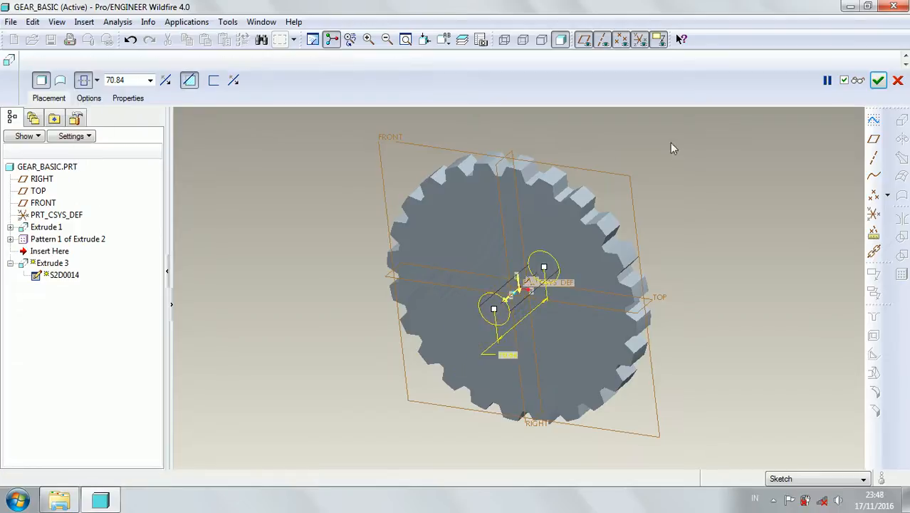
click(878, 80)
Start another extrusion after the centre bore and open its internal sketch on the FRONT plane.
mouse_move(687, 188)
middle_down()
mouse_move(689, 201)
mouse_move(678, 189)
middle_up()
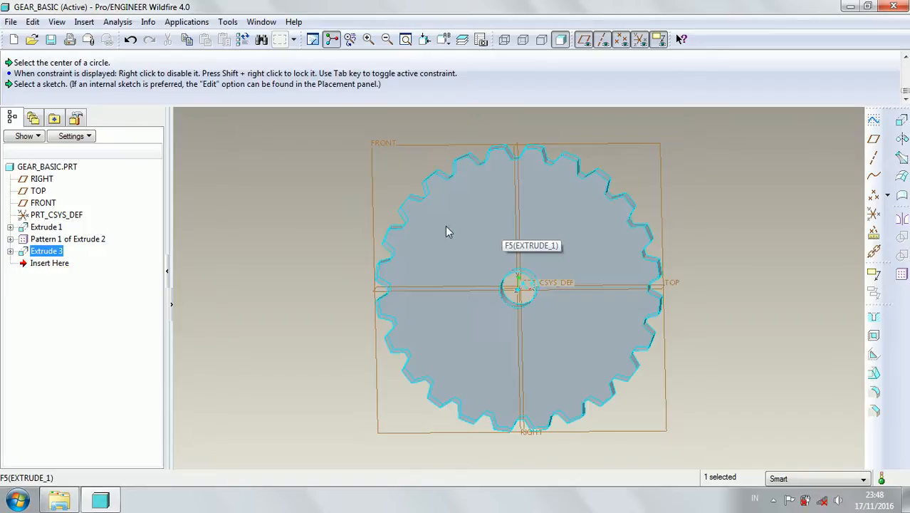
click(902, 121)
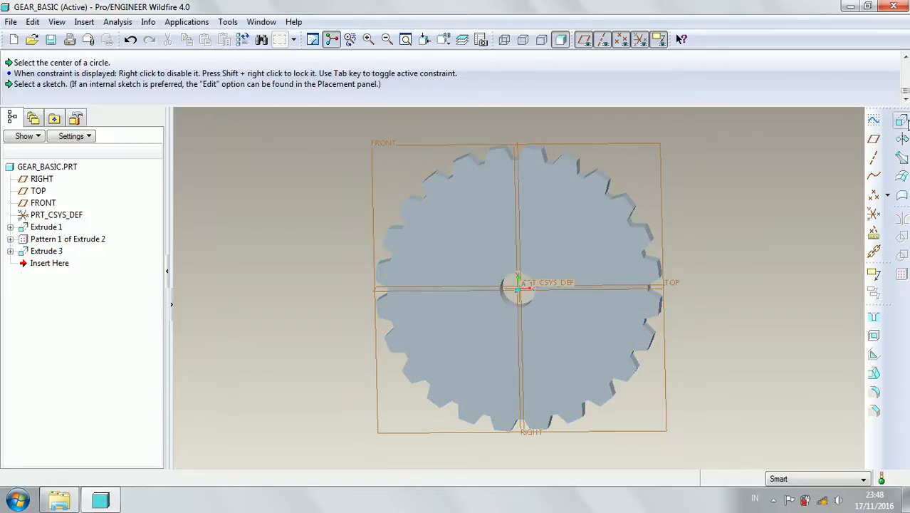
click(49, 98)
click(158, 134)
click(381, 142)
click(854, 162)
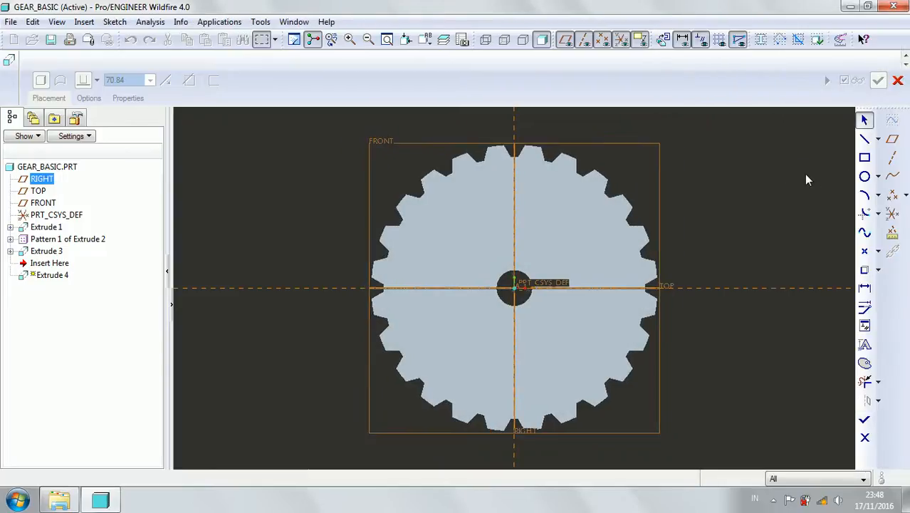
Sketch a rectangle in the gear's upper-left quadrant and set its width to 15 and its height to 10.
scroll(567, 221, down, 2)
click(865, 138)
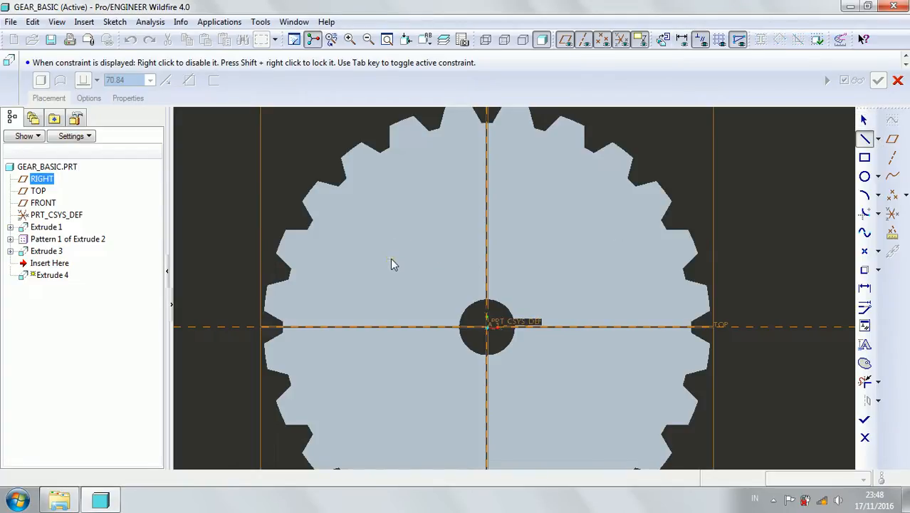
click(866, 160)
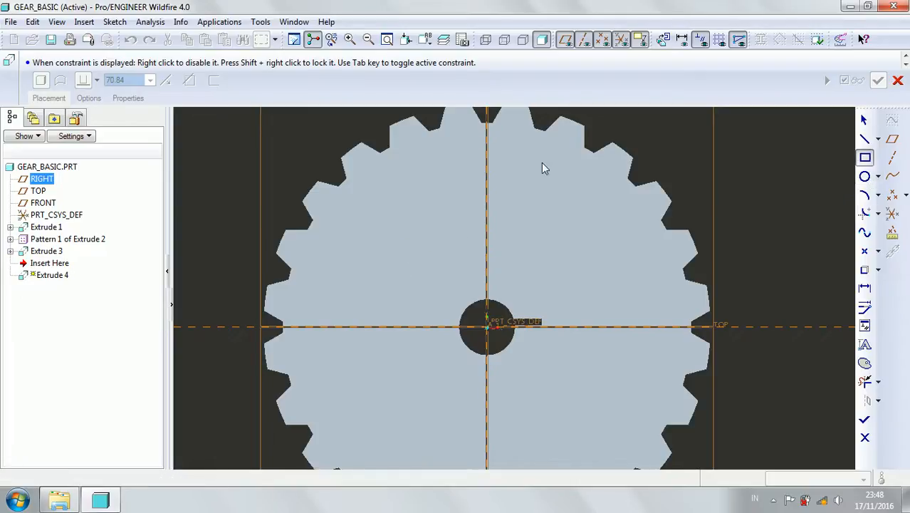
click(391, 209)
click(428, 231)
middle_click(440, 175)
double_click(410, 207)
text(26)
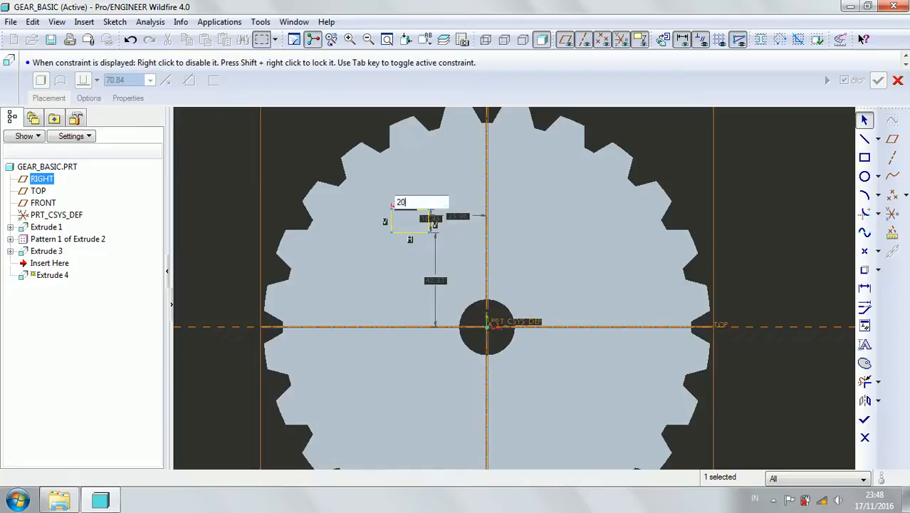
text(5)
key(Return)
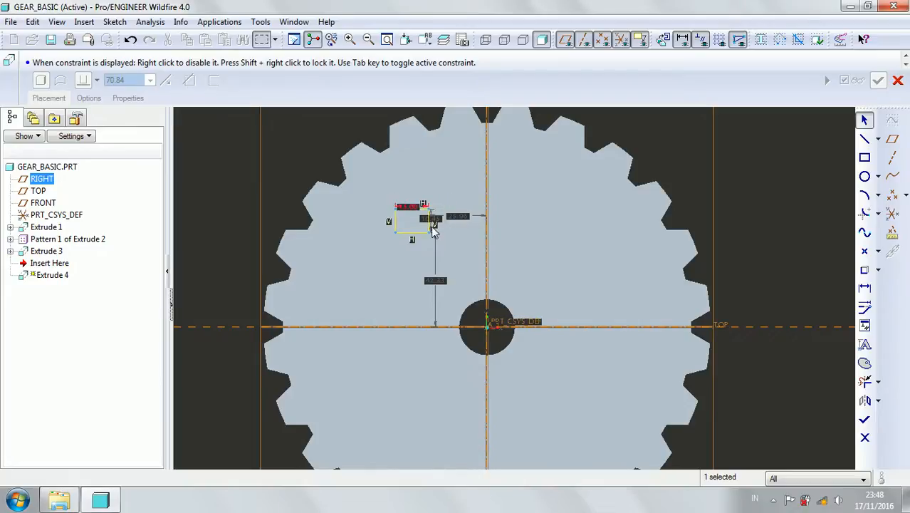
double_click(435, 223)
text(10)
key(Return)
Position the rectangle 20 from the vertical reference and 35 from the horizontal reference.
double_click(459, 219)
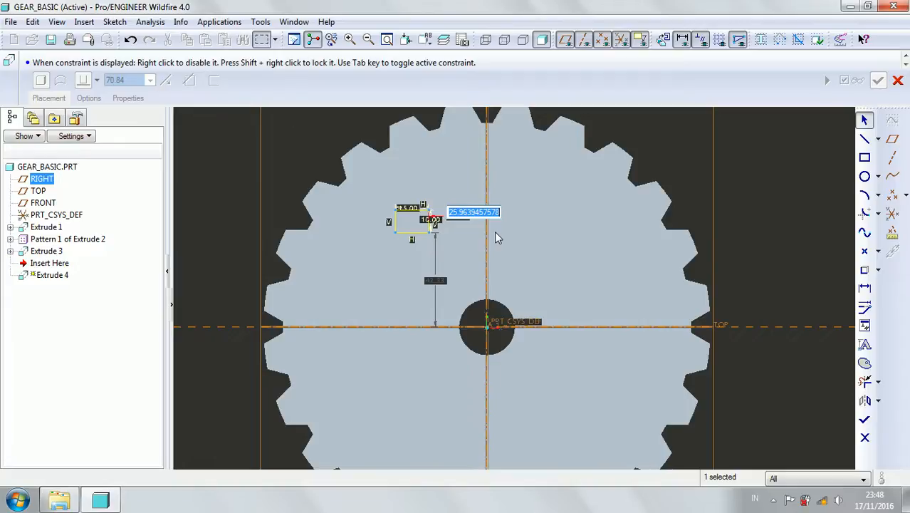
text(20)
key(Return)
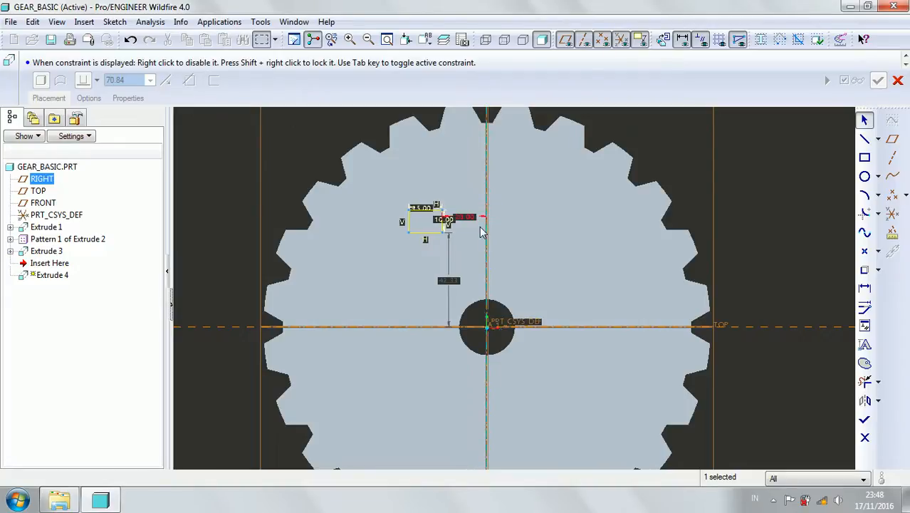
double_click(448, 280)
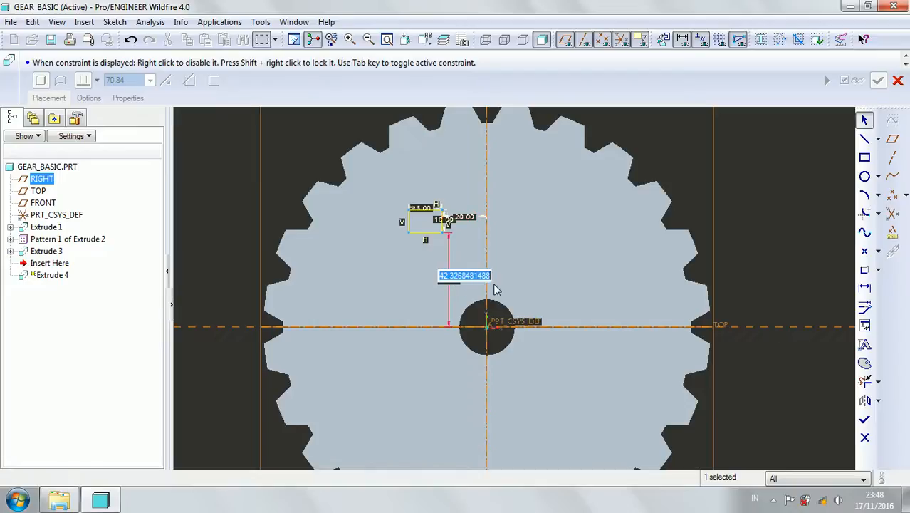
text(35)
key(Return)
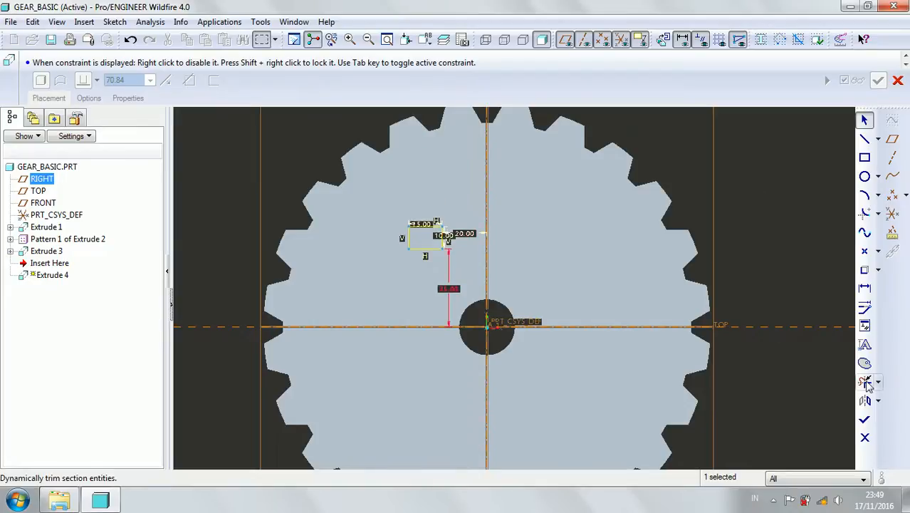
Finish the rectangle sketch and extrude it as a symmetric material-removing cut through the gear.
click(865, 419)
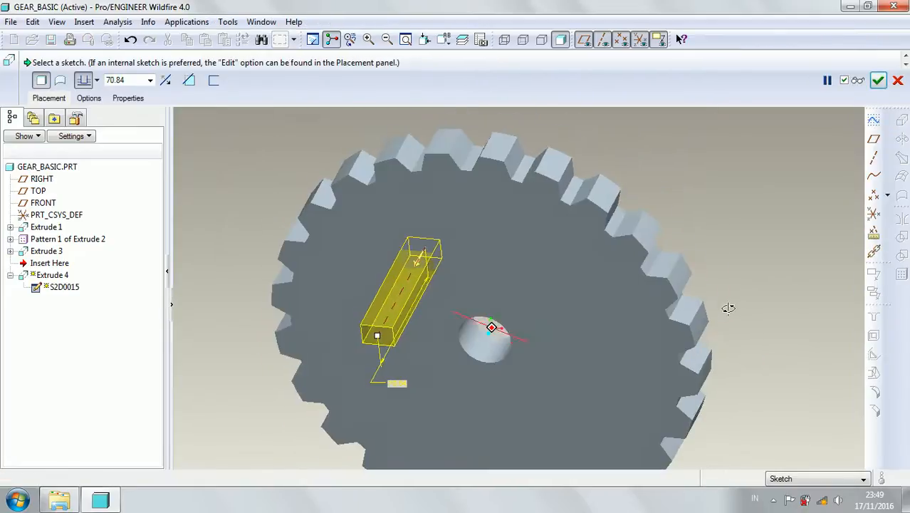
click(97, 80)
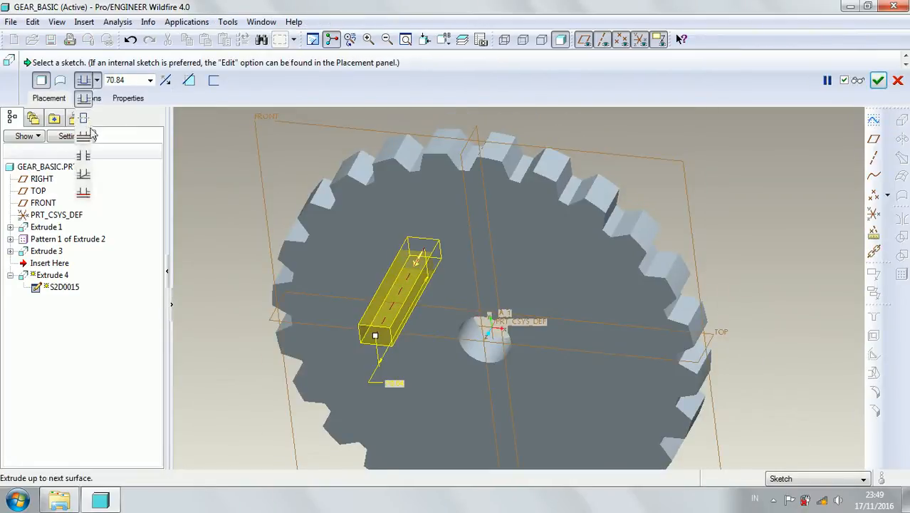
click(84, 128)
click(194, 83)
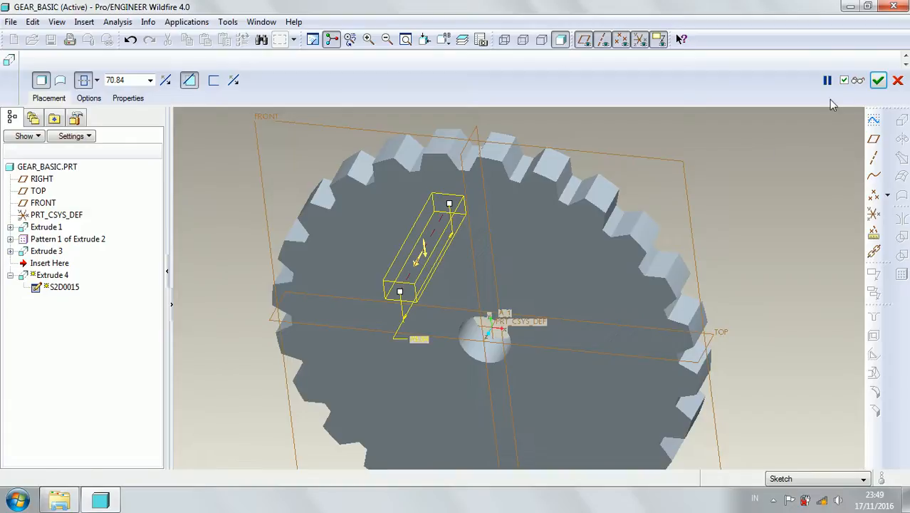
click(878, 81)
Start an axis pattern of the rectangular cut, using the centre bore's axis as the pattern centre.
scroll(706, 202, up, 2)
mouse_move(698, 217)
middle_down()
mouse_move(683, 230)
mouse_move(688, 222)
middle_up()
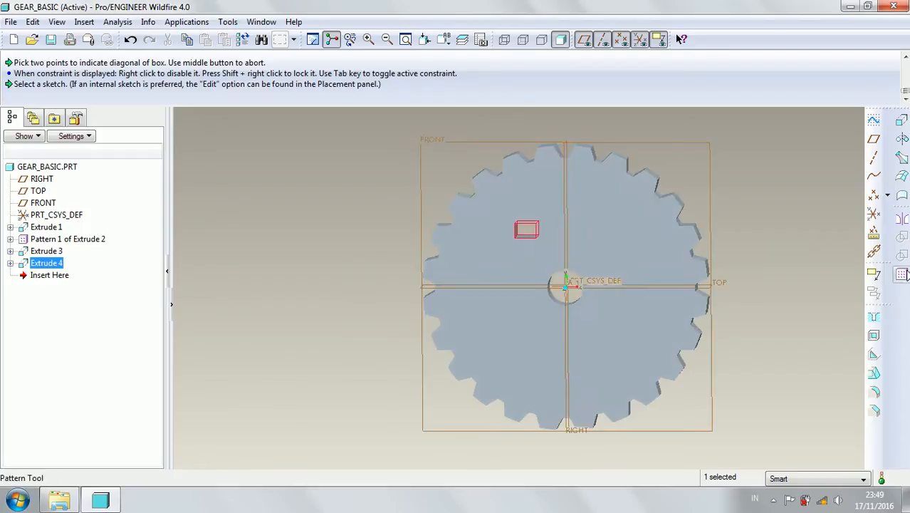
click(901, 275)
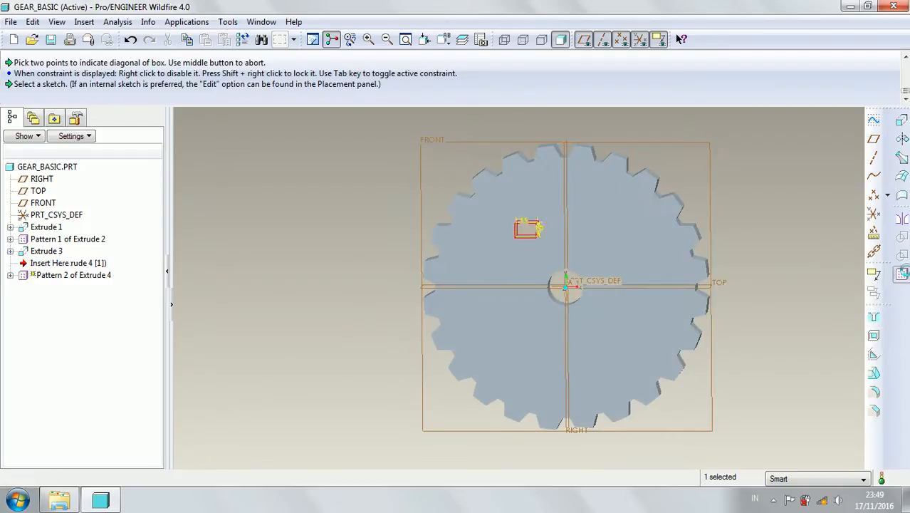
click(71, 79)
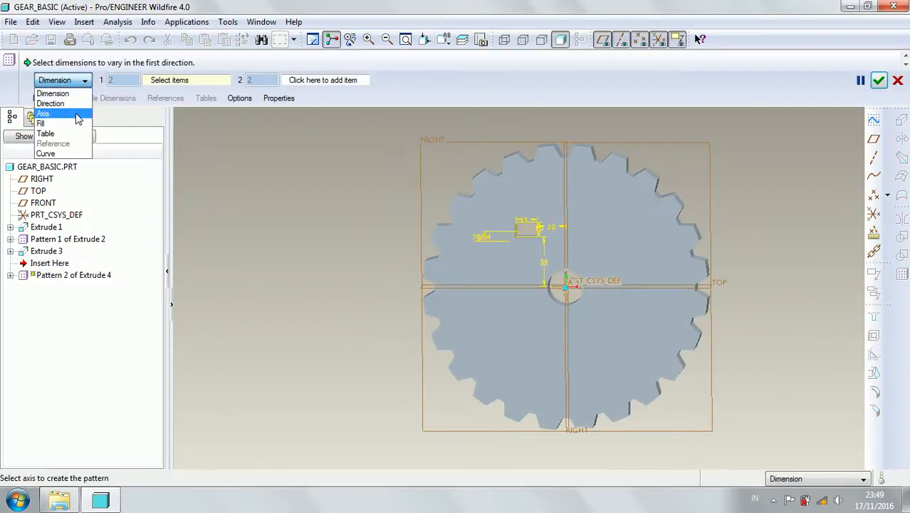
click(50, 112)
middle_drag(496, 282, 548, 299)
scroll(562, 282, down, 4)
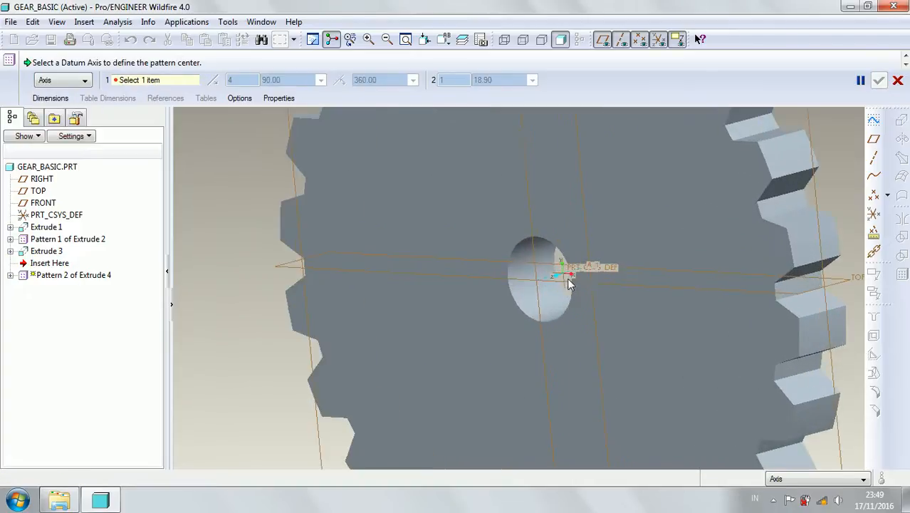
click(565, 278)
key(ctrl+d)
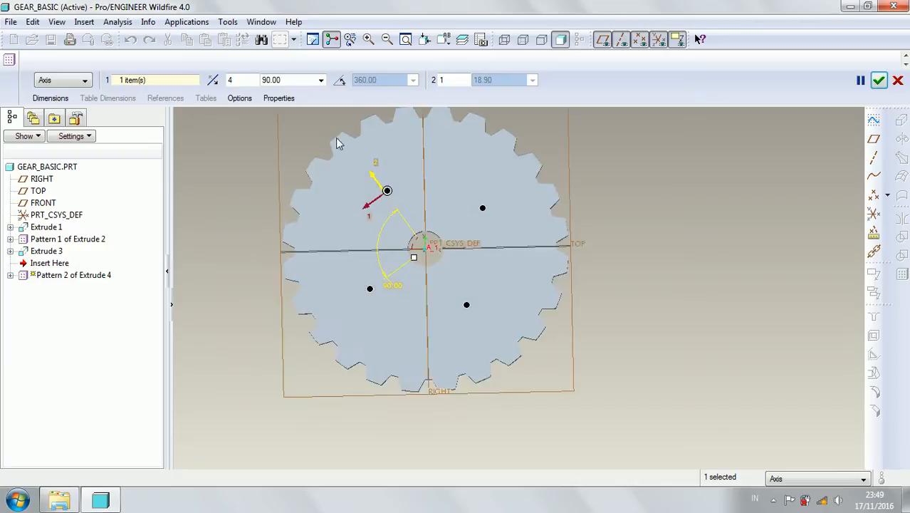
Space 6 members of the rectangular cut equally over 360 degrees and complete the pattern.
click(341, 83)
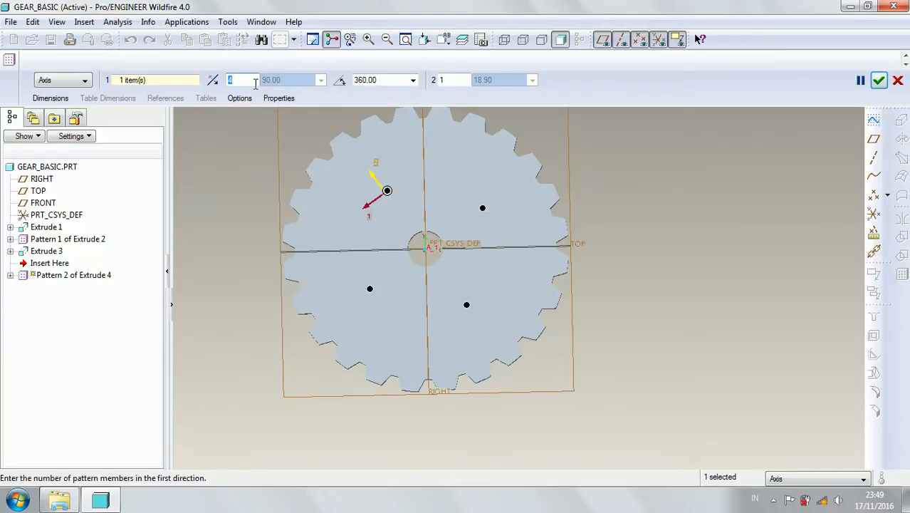
text(6)
key(Return)
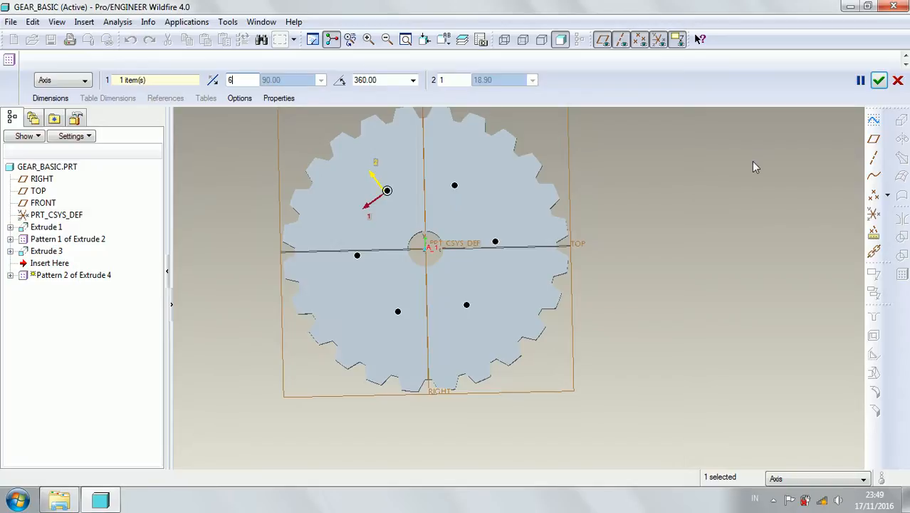
click(880, 80)
Delete the patterned rectangular cuts together with their original feature.
mouse_move(646, 218)
middle_down()
mouse_move(629, 235)
mouse_move(640, 210)
mouse_move(650, 217)
mouse_move(644, 210)
mouse_move(640, 220)
mouse_move(643, 206)
mouse_move(648, 215)
middle_up()
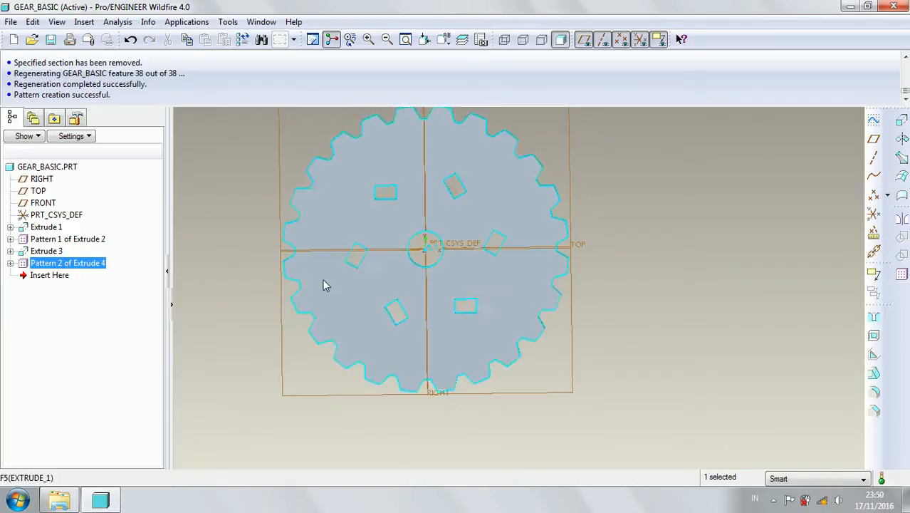
right_click(64, 265)
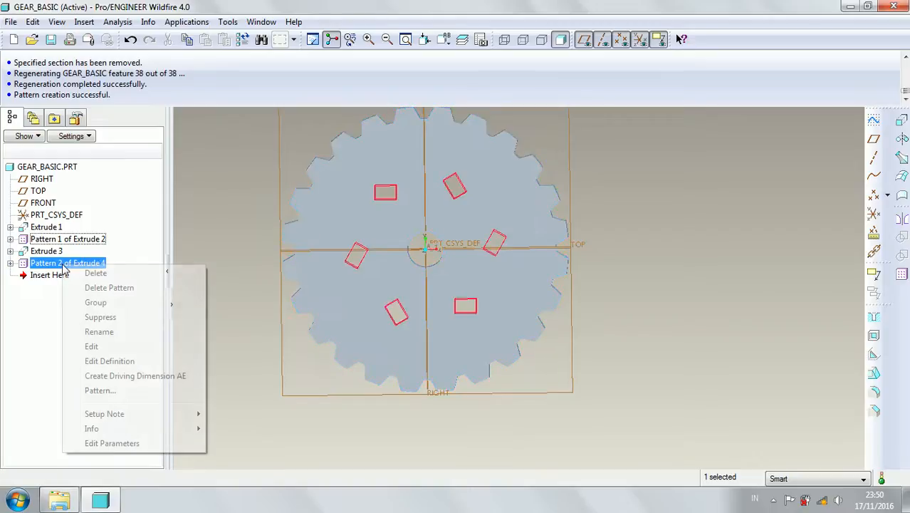
click(96, 273)
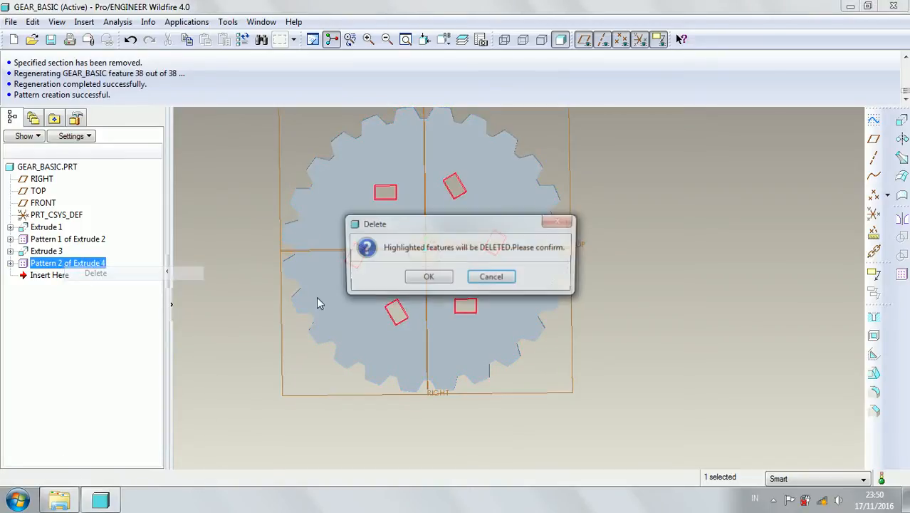
click(427, 278)
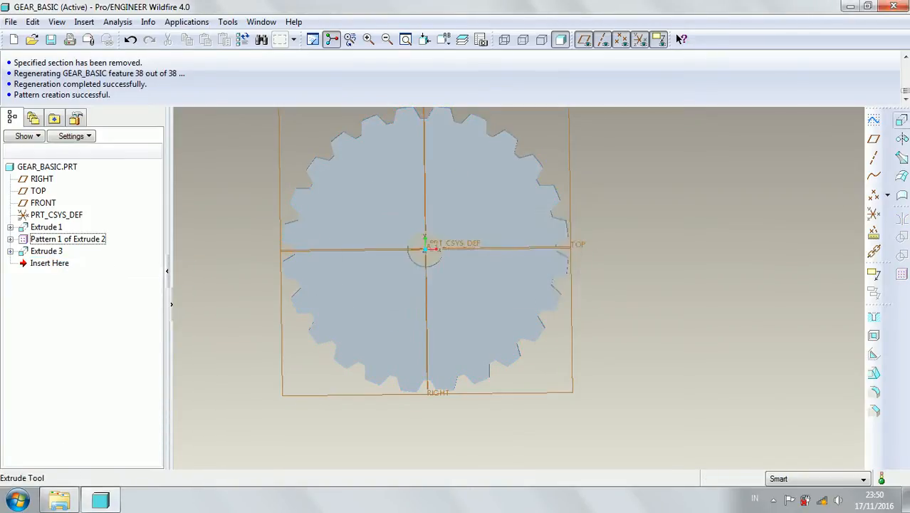
Start a new extrusion and open its internal sketch on the FRONT plane, with the RIGHT plane as the right-facing reference.
click(902, 121)
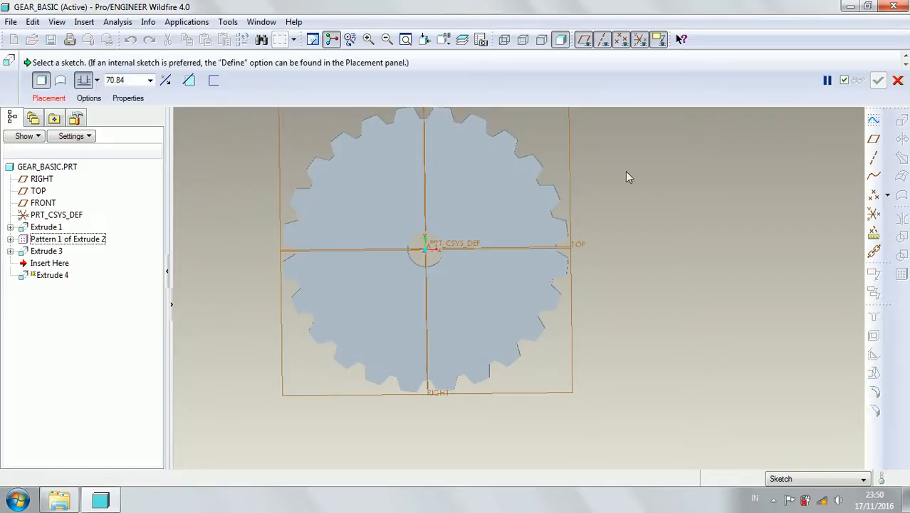
click(49, 99)
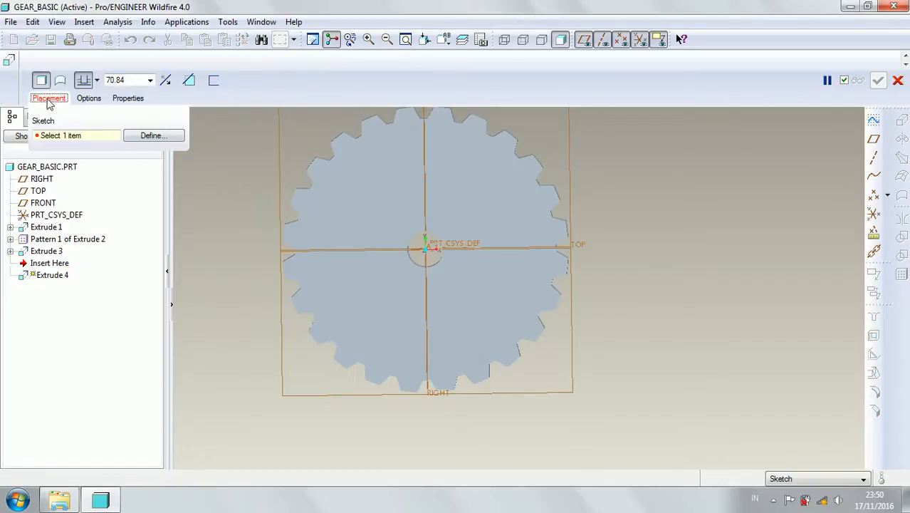
click(149, 136)
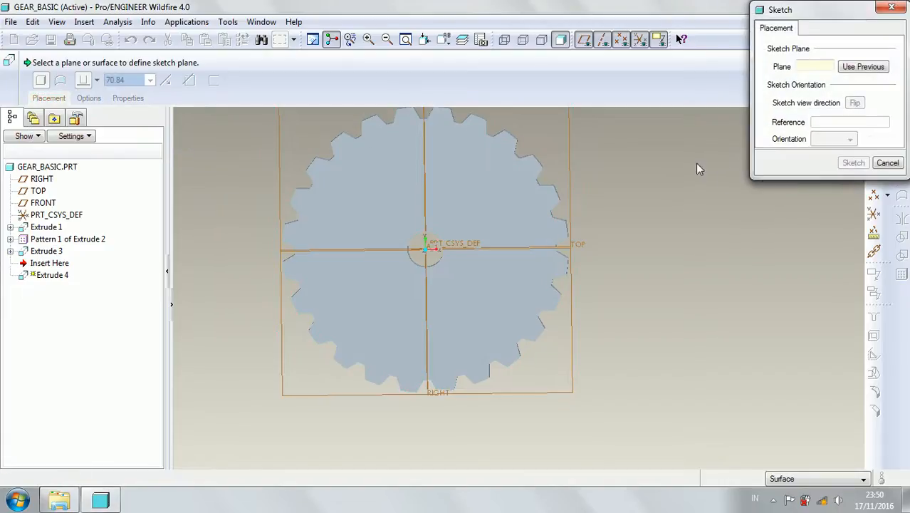
scroll(450, 183, up, 3)
click(350, 129)
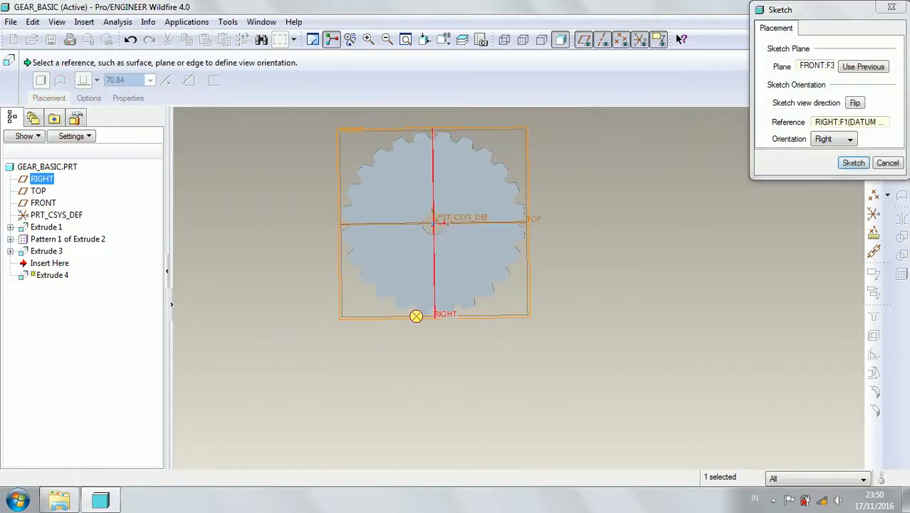
click(853, 162)
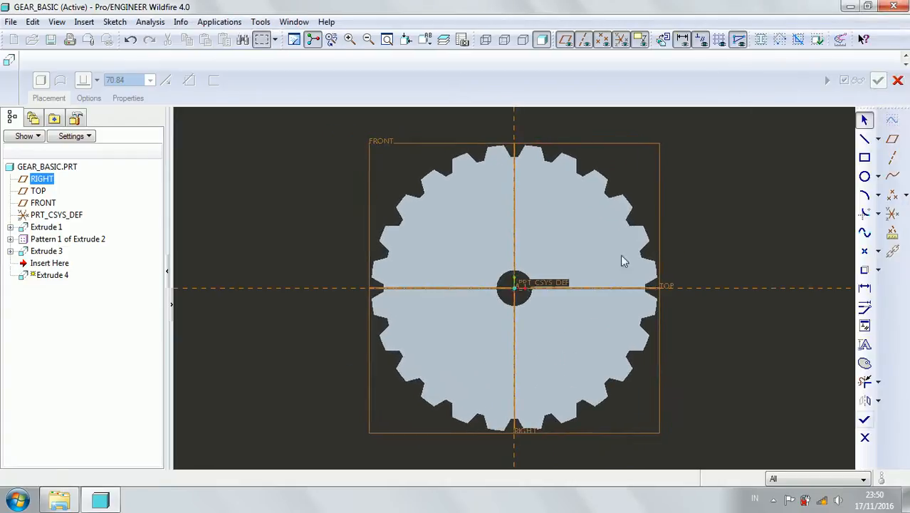
Sketch a circle about 18.5 in diameter in the gear's upper-left quadrant and place its centre 40 from both the vertical and horizontal references.
click(864, 176)
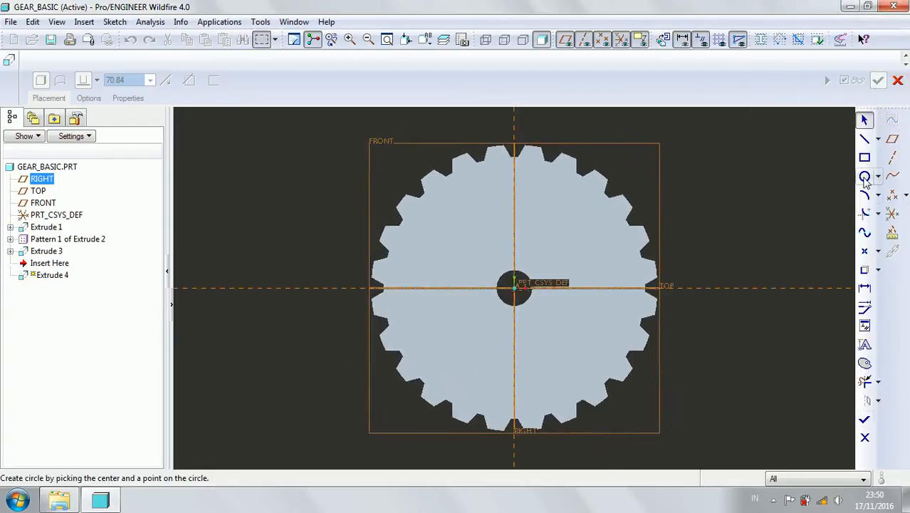
click(455, 226)
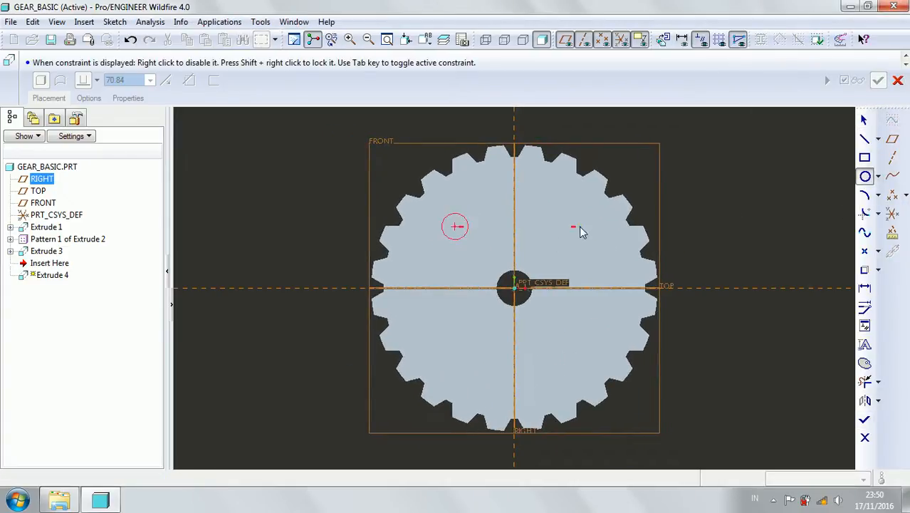
middle_click(578, 227)
double_click(492, 230)
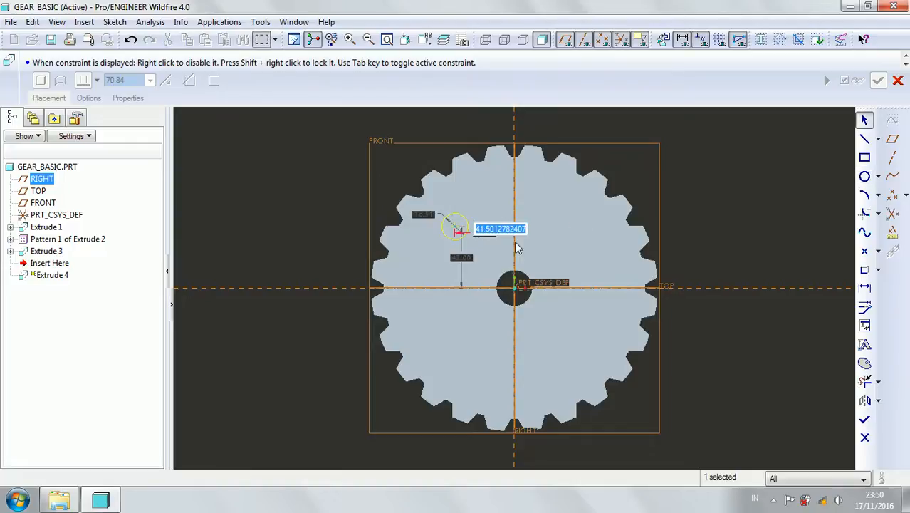
text(40)
key(Return)
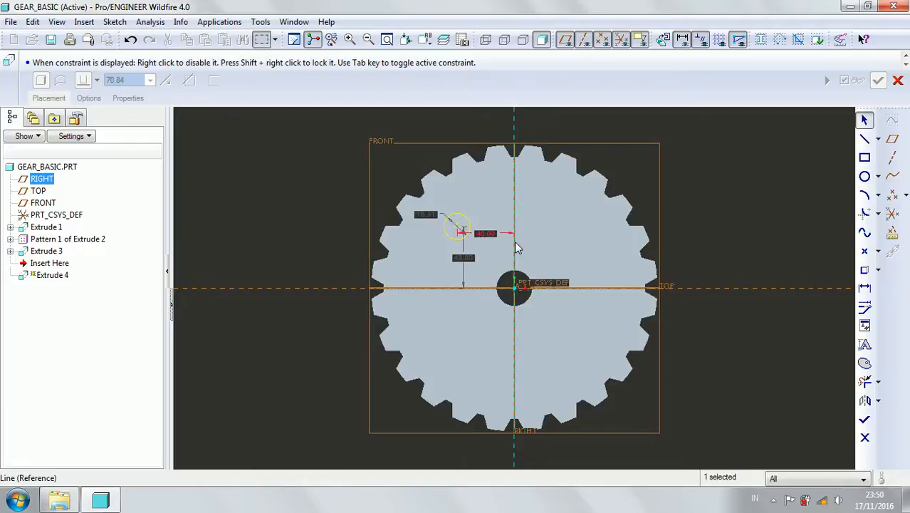
double_click(463, 258)
text(40)
key(Return)
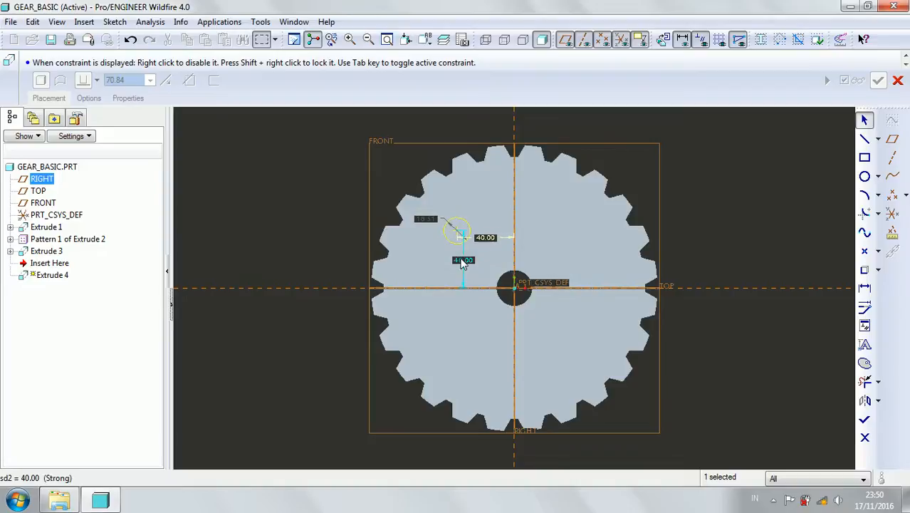
Set the diameter of the off-centre circle to 20.
double_click(426, 218)
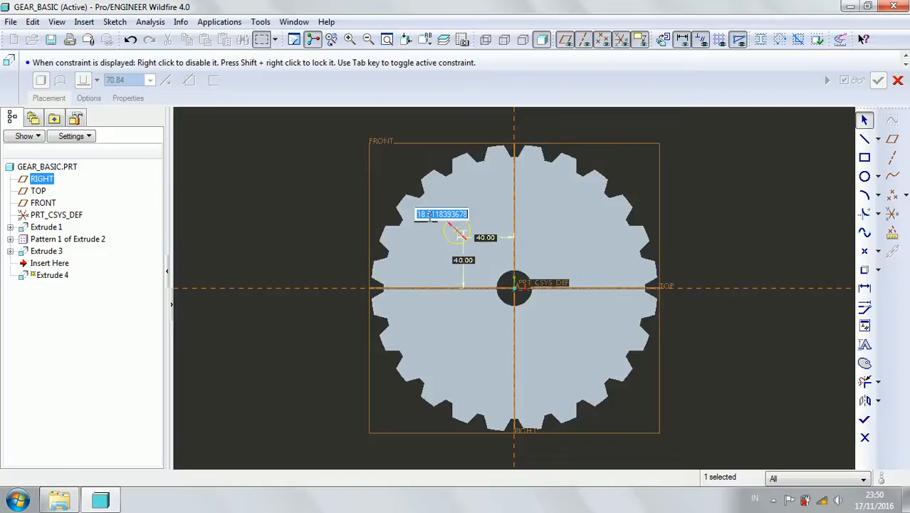
text(20)
key(Return)
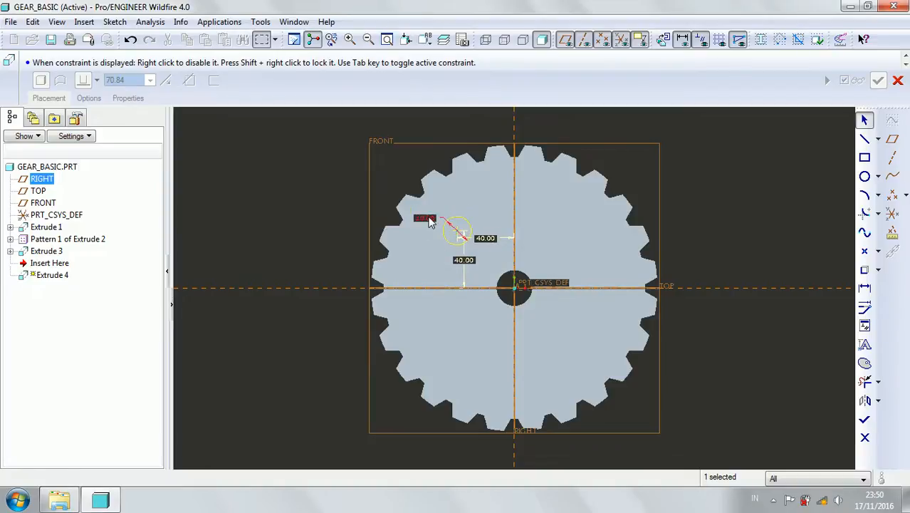
Finish the circle sketch and extrude it 70.84 deep symmetrically about the sketch plane as a material-removing cut.
click(864, 420)
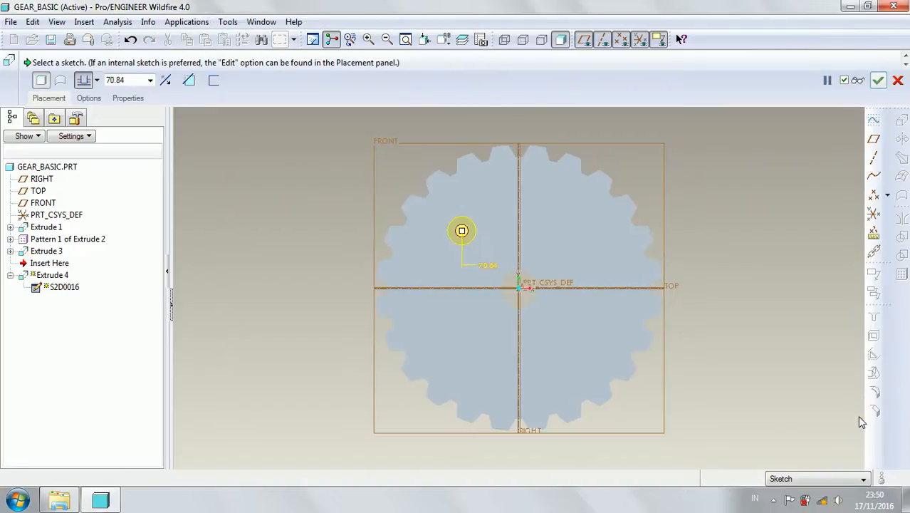
click(98, 80)
click(83, 121)
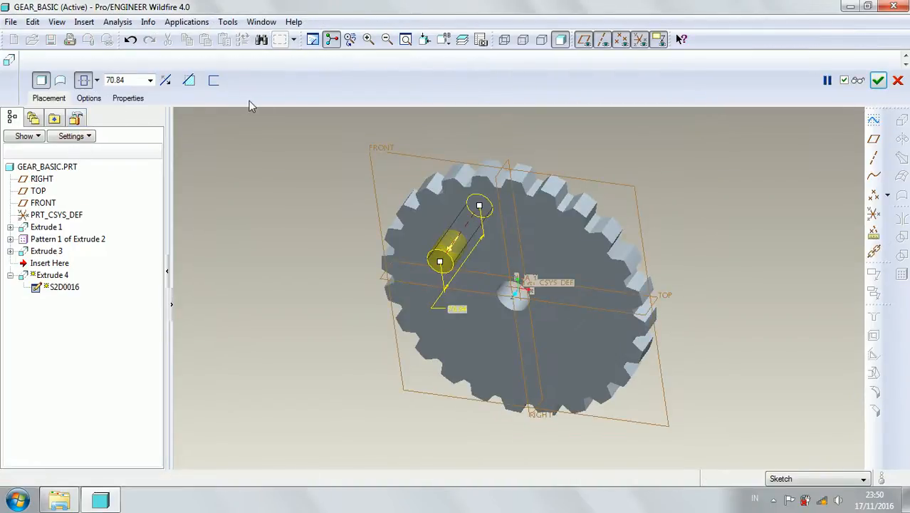
click(191, 81)
click(878, 80)
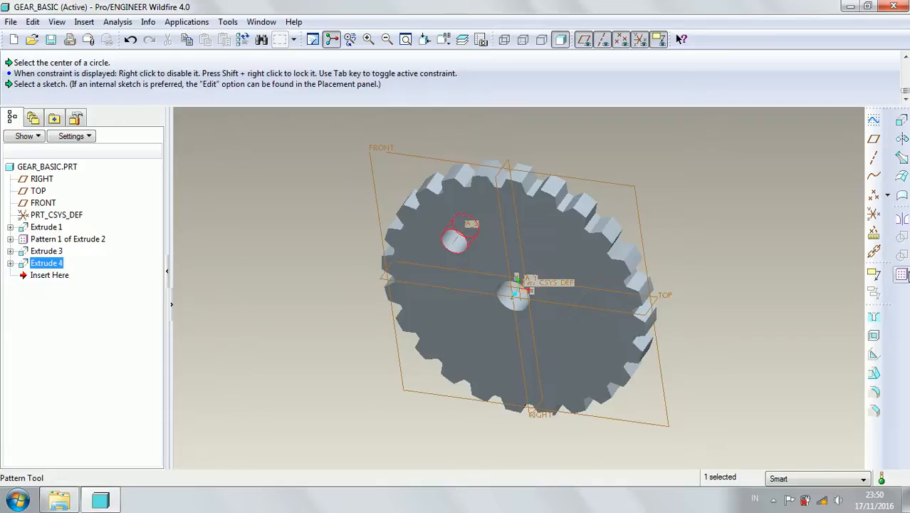
Start an axis-type pattern of the off-centre circular cut around the gear's central axis A_1.
click(901, 275)
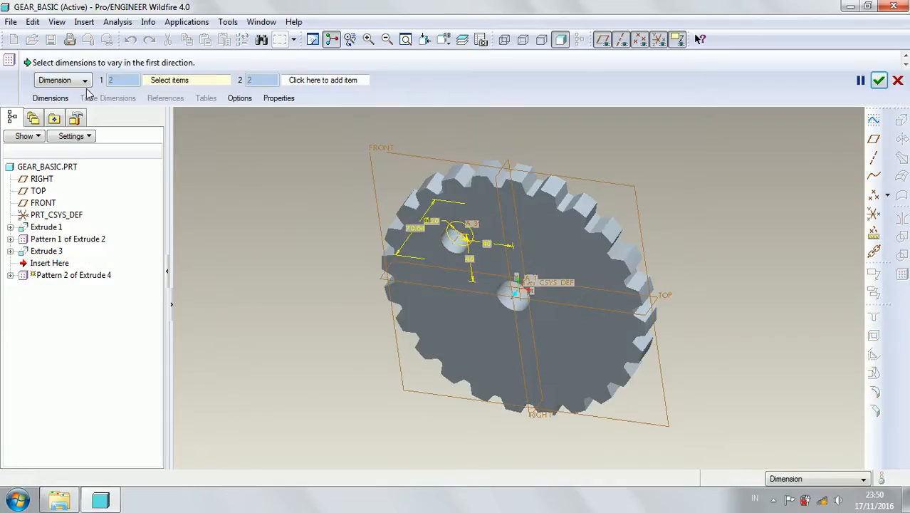
click(71, 79)
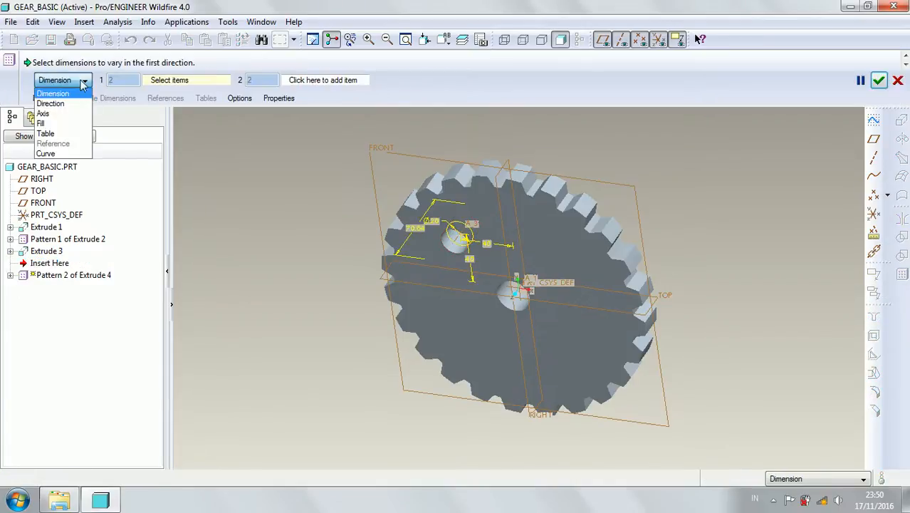
click(64, 115)
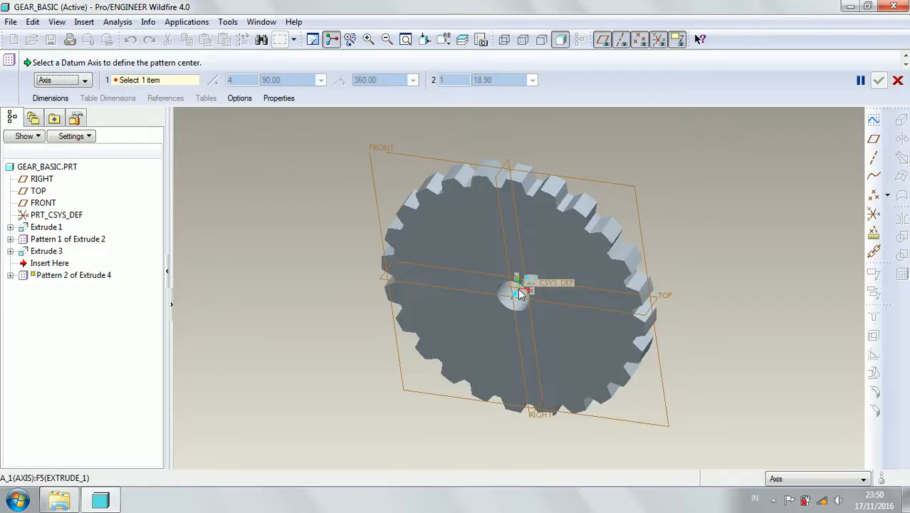
click(521, 294)
middle_drag(588, 237, 491, 200)
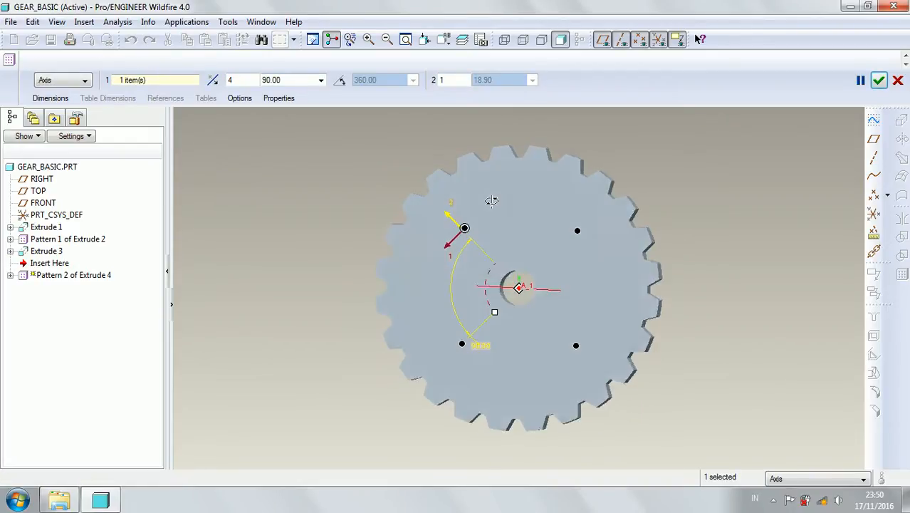
Distribute the circular cut pattern evenly over 360 degrees with 8 members and create it.
click(339, 79)
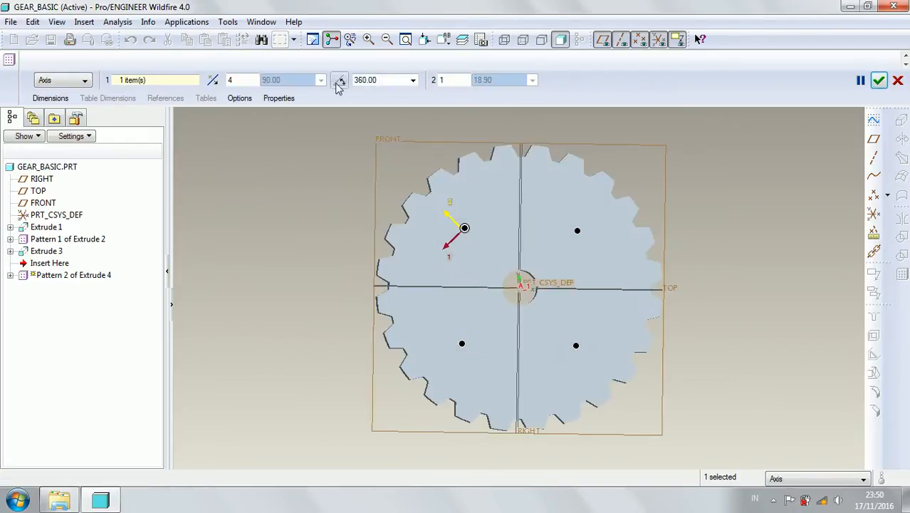
double_click(248, 80)
text(6)
key(Return)
text(8)
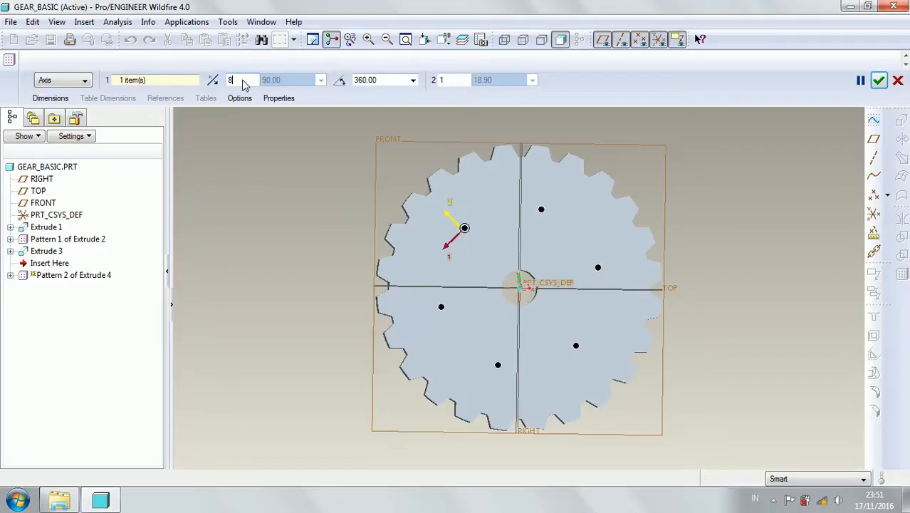
key(Return)
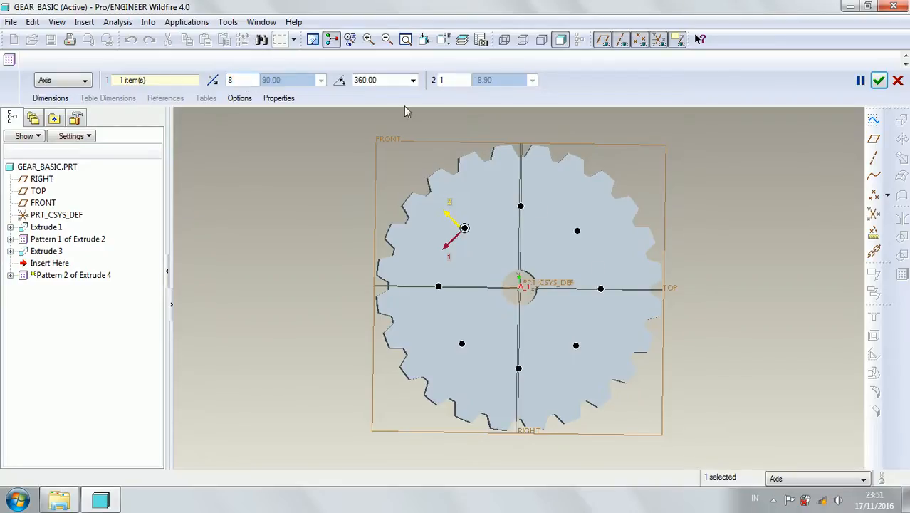
click(880, 81)
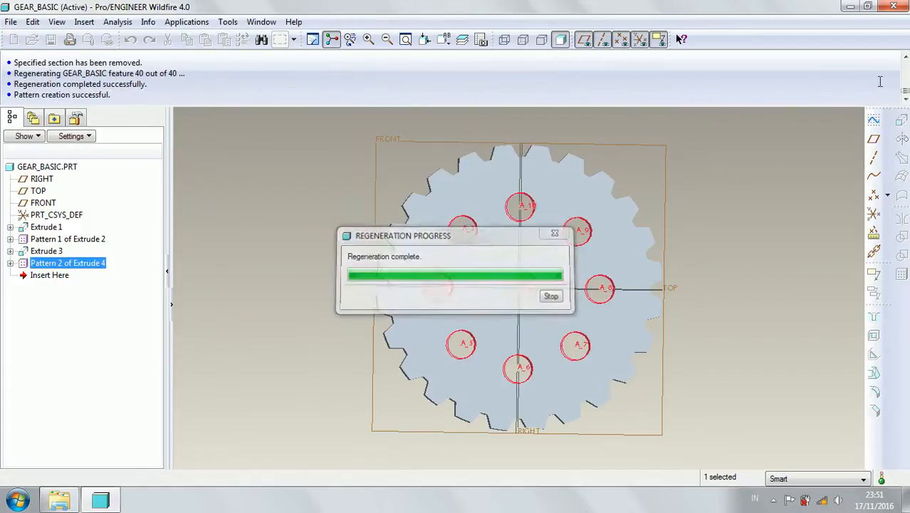
mouse_move(758, 184)
middle_down()
mouse_move(722, 195)
mouse_move(747, 184)
mouse_move(736, 186)
mouse_move(672, 223)
mouse_move(683, 185)
mouse_move(644, 208)
middle_up()
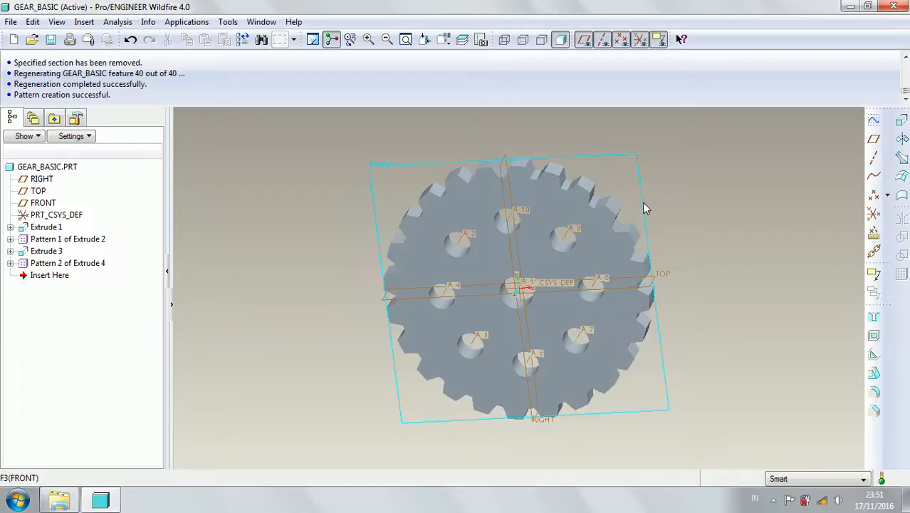